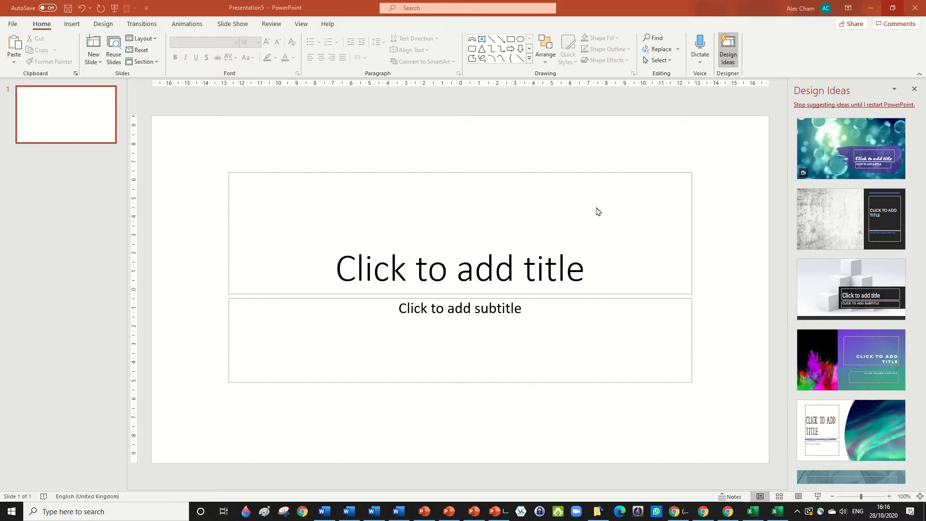
# Close the Design Ideas pane and switch the slide to the Blank layout.
pyautogui.click(892, 105)
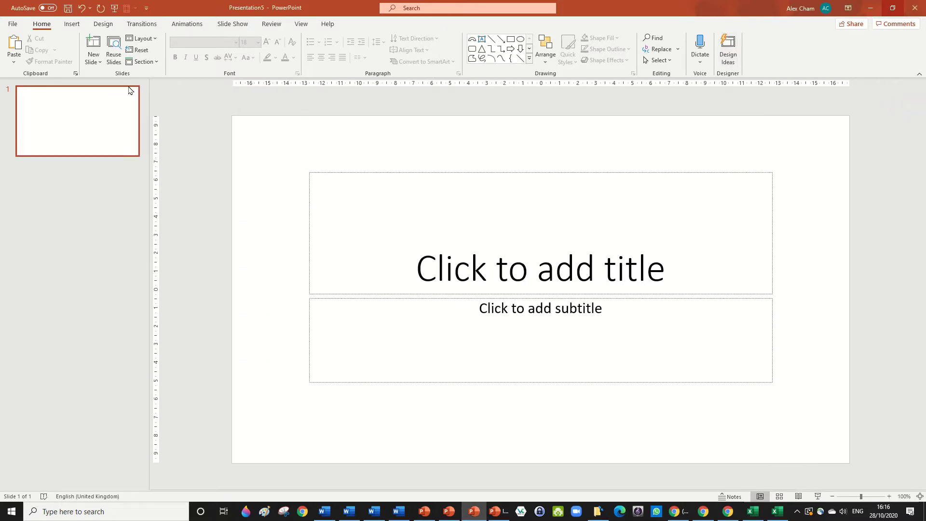
pyautogui.click(149, 40)
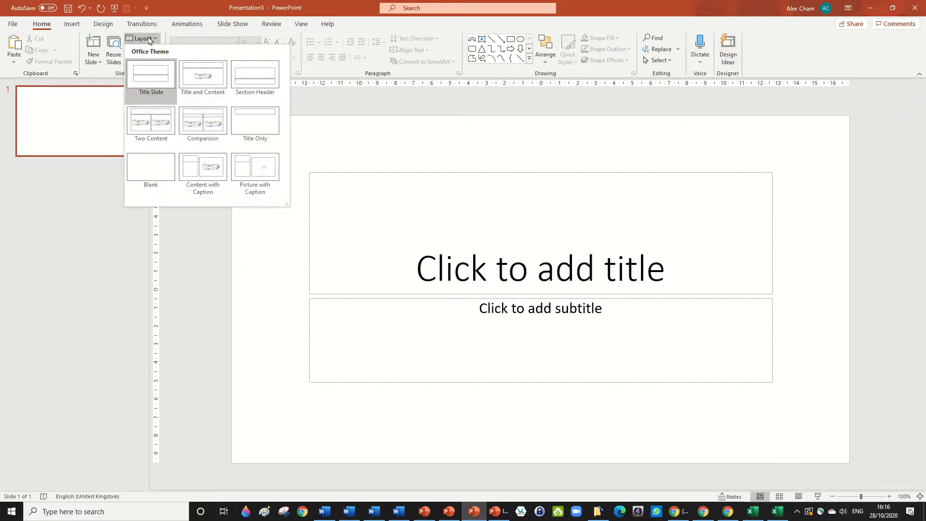
pyautogui.click(150, 169)
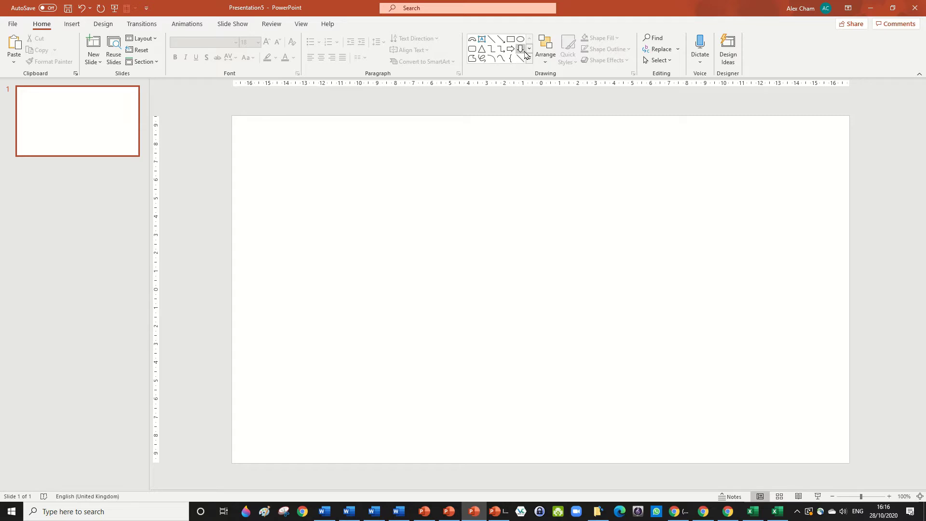
# Draw a rounded rectangle on the slide's left side, sized to 11.09 × 7.62 cm.
pyautogui.click(475, 51)
pyautogui.moveTo(541, 404)
pyautogui.mouseDown()
pyautogui.moveTo(508, 314)
pyautogui.moveTo(422, 220)
pyautogui.mouseUp()
pyautogui.moveTo(491, 308); pyautogui.dragTo(436, 316)
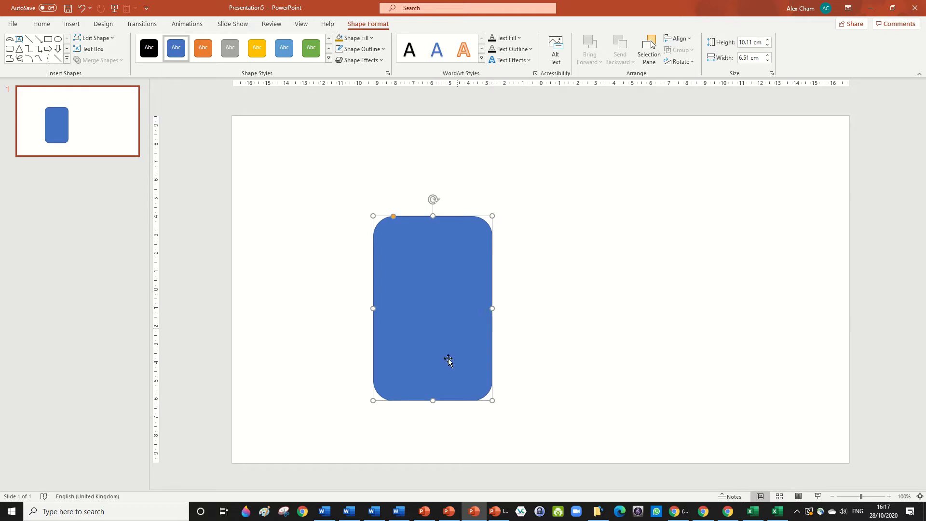
pyautogui.moveTo(432, 400); pyautogui.dragTo(434, 418)
pyautogui.moveTo(496, 317); pyautogui.dragTo(543, 316)
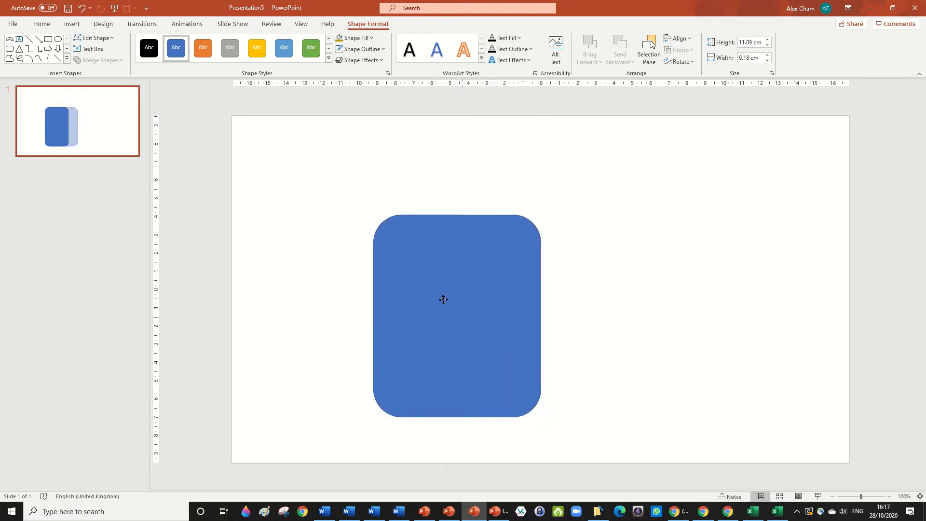
pyautogui.moveTo(465, 320); pyautogui.dragTo(424, 267)
pyautogui.moveTo(497, 262); pyautogui.dragTo(470, 262)
pyautogui.moveTo(418, 243); pyautogui.dragTo(431, 277)
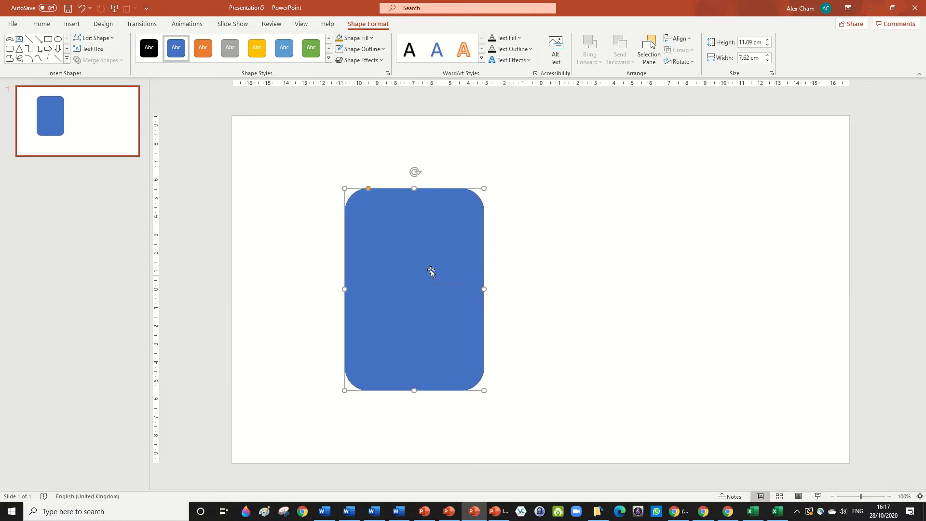
pyautogui.click(355, 37)
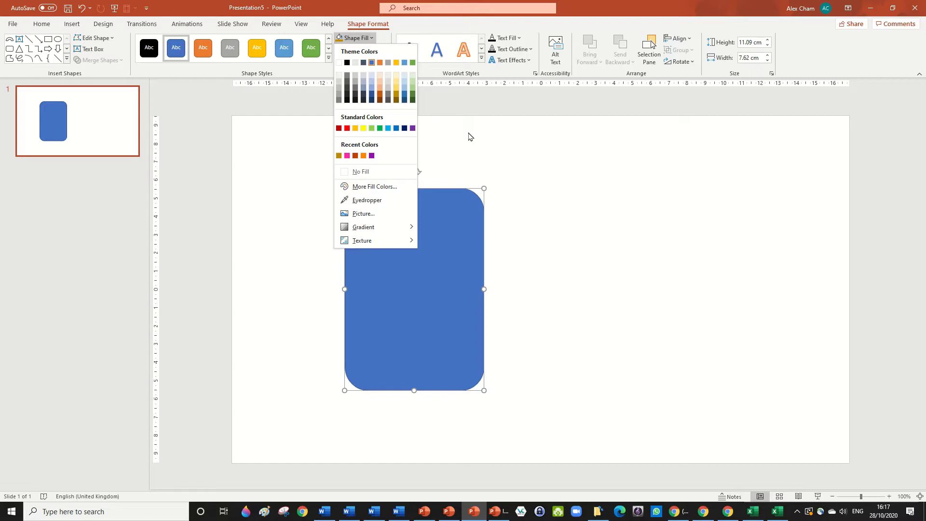
# Fill the card light green and send a slightly lower duplicate to the back.
pyautogui.click(371, 129)
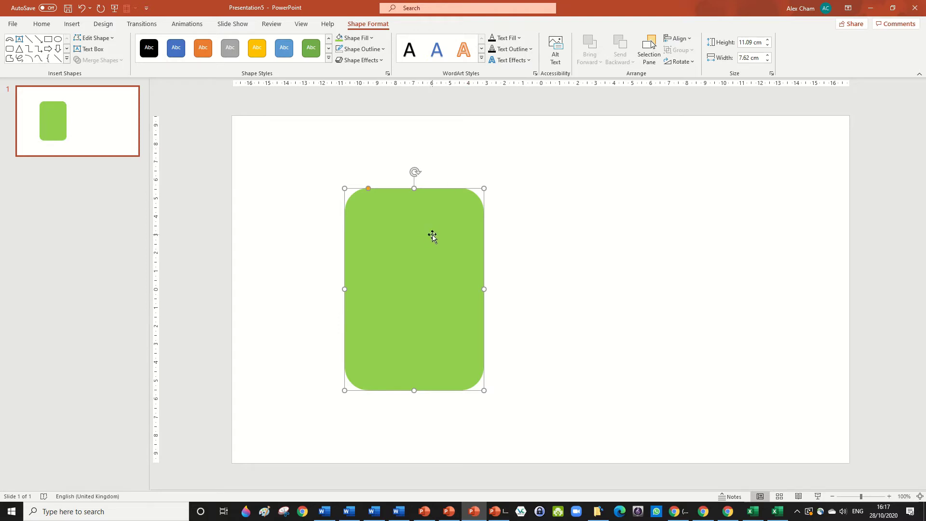
pyautogui.moveTo(432, 236)
pyautogui.mouseDown()
pyautogui.moveTo(431, 255)
pyautogui.moveTo(461, 284)
pyautogui.moveTo(519, 314)
pyautogui.moveTo(597, 296)
pyautogui.moveTo(623, 310)
pyautogui.moveTo(436, 264)
pyautogui.moveTo(436, 236)
pyautogui.moveTo(464, 240)
pyautogui.moveTo(427, 193)
pyautogui.moveTo(430, 258)
pyautogui.moveTo(468, 256)
pyautogui.moveTo(438, 268)
pyautogui.moveTo(435, 258)
pyautogui.moveTo(431, 273)
pyautogui.moveTo(435, 250)
pyautogui.mouseUp()
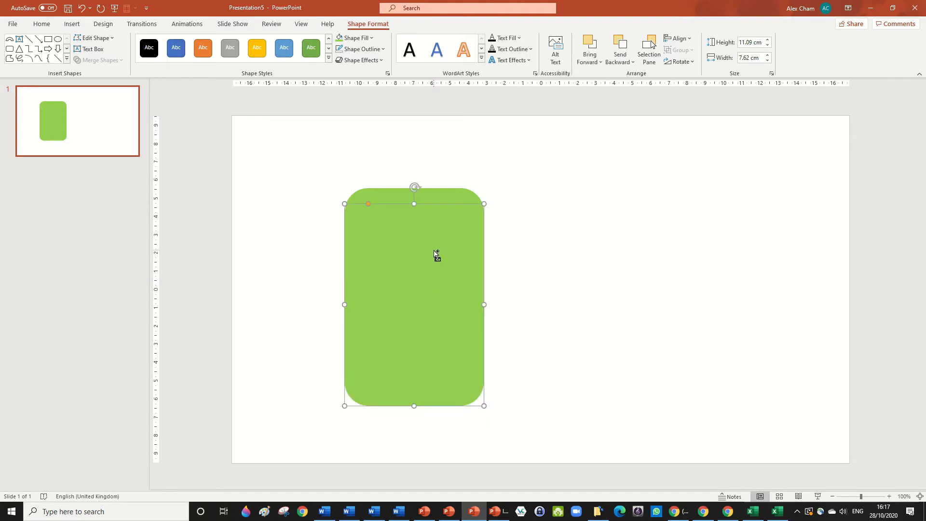
pyautogui.click(620, 59)
pyautogui.click(627, 92)
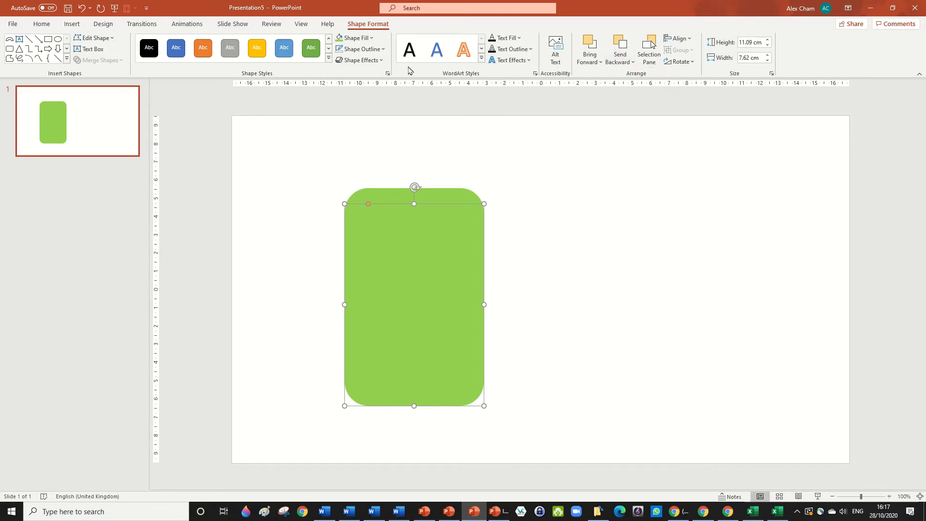
# Darken the back copy's fill to #5A8B25 through More Fill Colors.
pyautogui.click(356, 38)
pyautogui.click(405, 185)
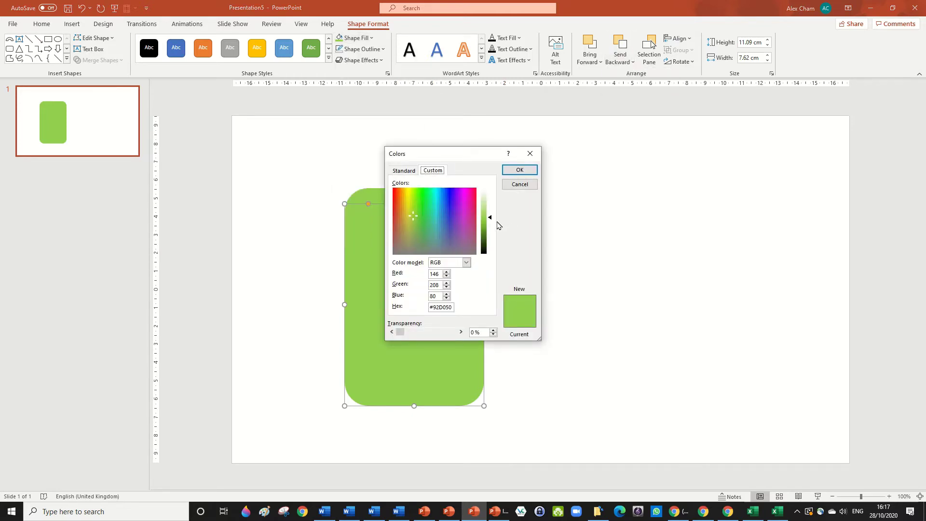
pyautogui.moveTo(492, 222); pyautogui.dragTo(492, 237)
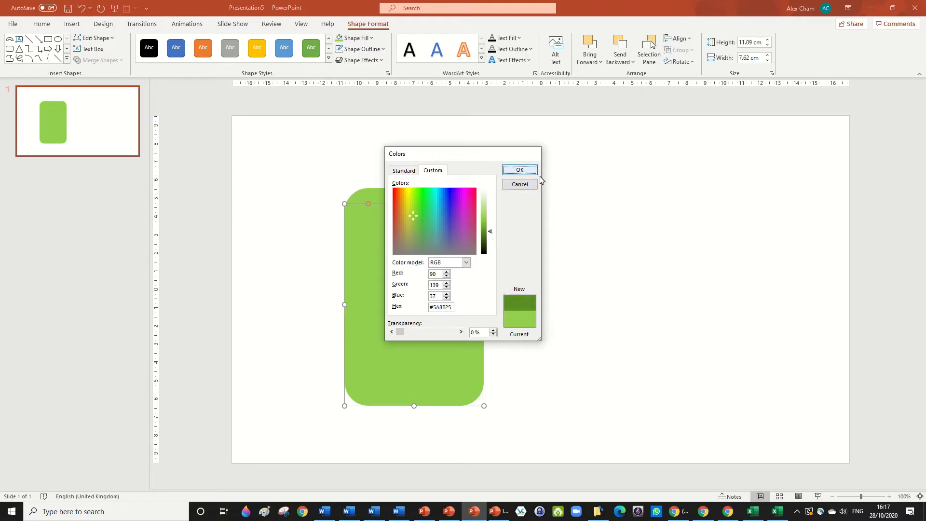
pyautogui.click(520, 169)
pyautogui.click(582, 270)
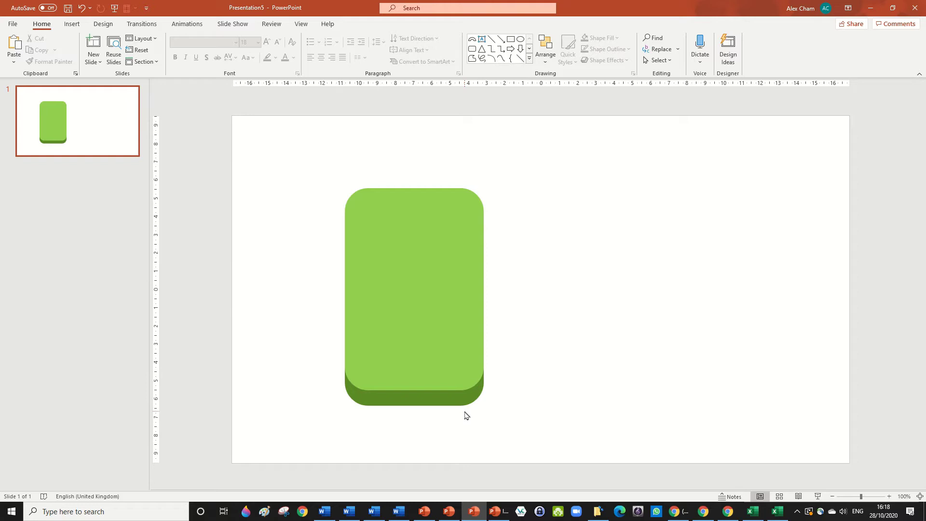
# Insert an oval on the card's top-left corner and resize it to 3.06 × 3.78 cm.
pyautogui.click(520, 39)
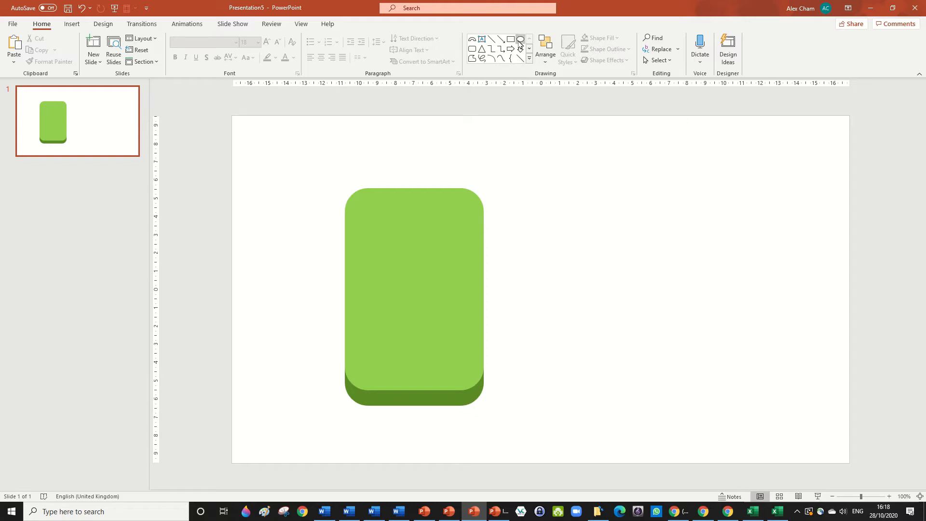
pyautogui.click(265, 219)
pyautogui.moveTo(281, 230); pyautogui.dragTo(304, 167)
pyautogui.moveTo(339, 205); pyautogui.dragTo(338, 207)
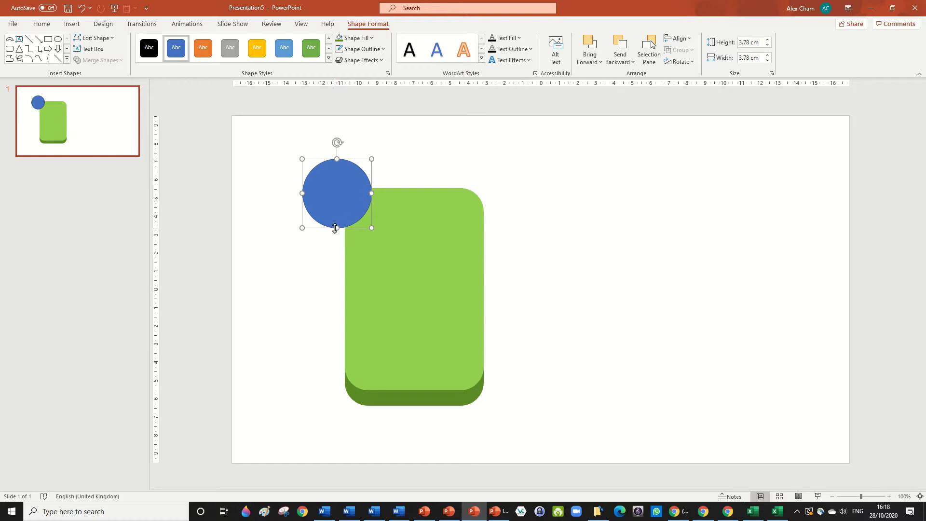
pyautogui.moveTo(337, 227)
pyautogui.mouseDown()
pyautogui.moveTo(337, 204)
pyautogui.moveTo(337, 215)
pyautogui.mouseUp()
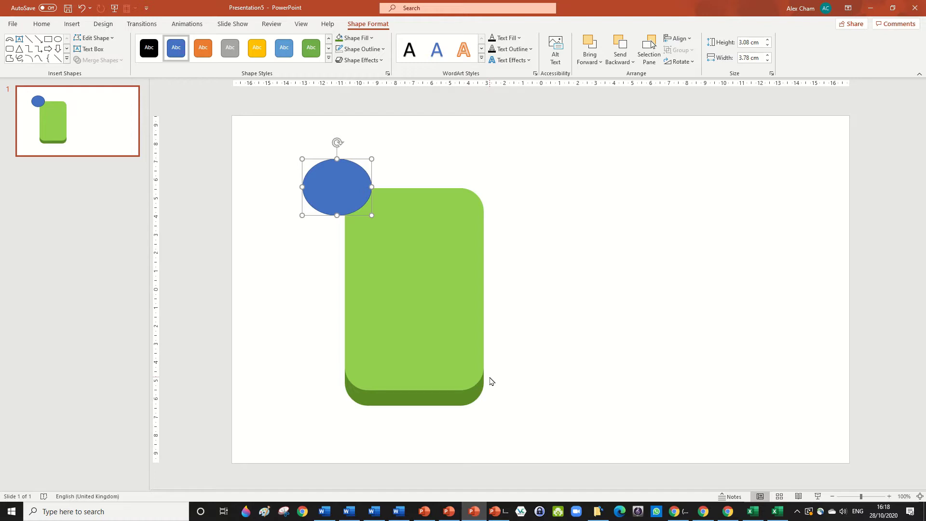
pyautogui.moveTo(570, 437); pyautogui.dragTo(523, 425)
pyautogui.click(346, 192)
pyautogui.moveTo(338, 215)
pyautogui.mouseDown()
pyautogui.moveTo(335, 204)
pyautogui.moveTo(337, 214)
pyautogui.mouseUp()
# Fill the oval light green and duplicate it slightly downward.
pyautogui.click(356, 37)
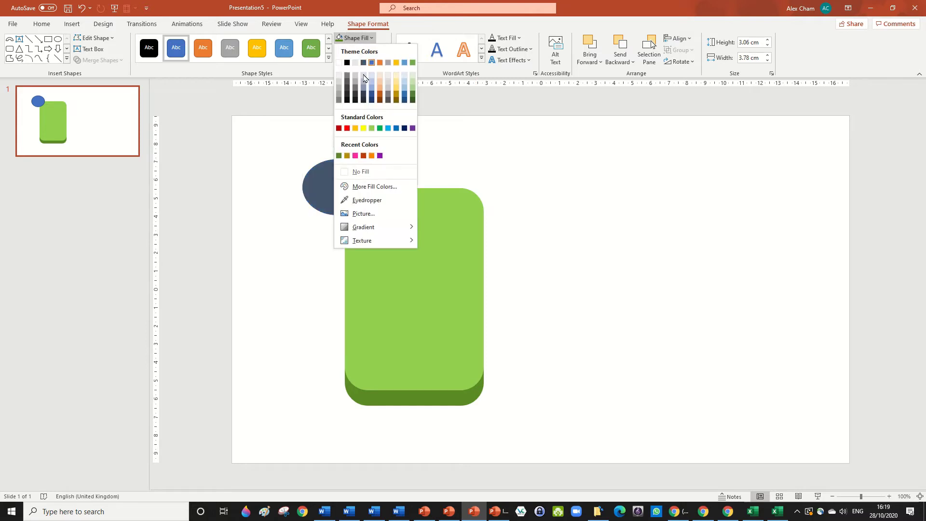
pyautogui.click(370, 129)
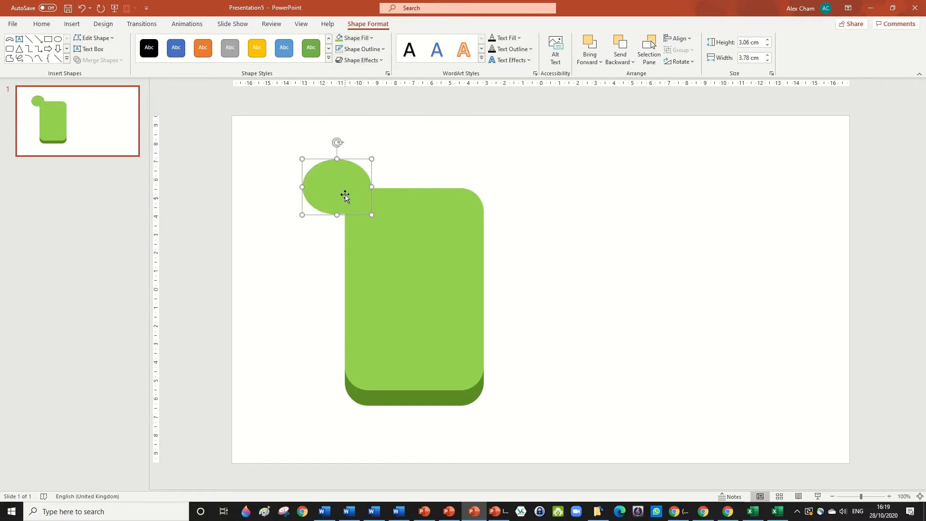
pyautogui.moveTo(344, 190); pyautogui.dragTo(345, 205)
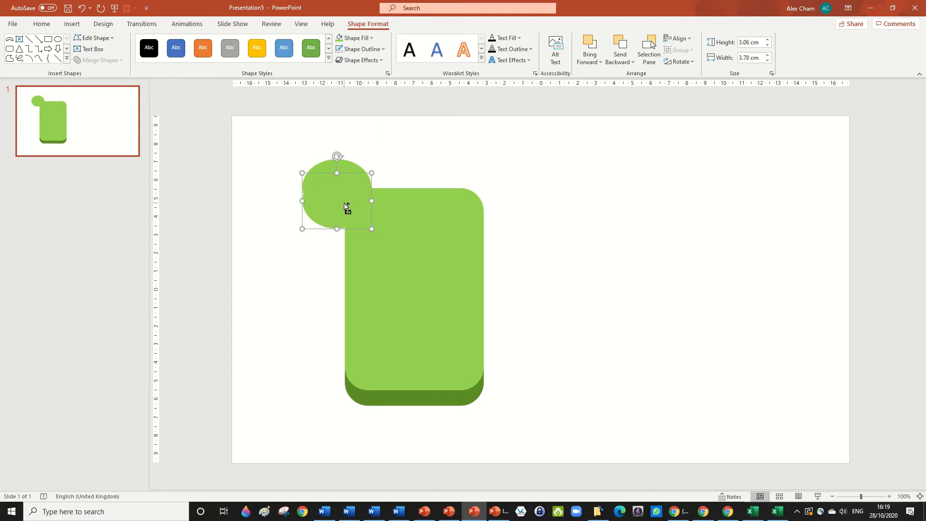
# Send the oval copy backward and colour it dark green.
pyautogui.click(632, 62)
pyautogui.click(641, 89)
pyautogui.click(357, 43)
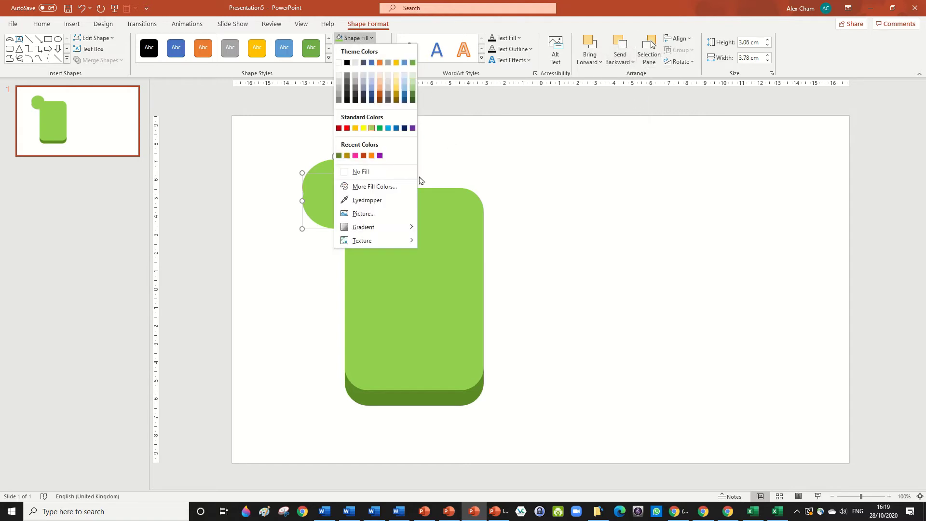
pyautogui.click(339, 155)
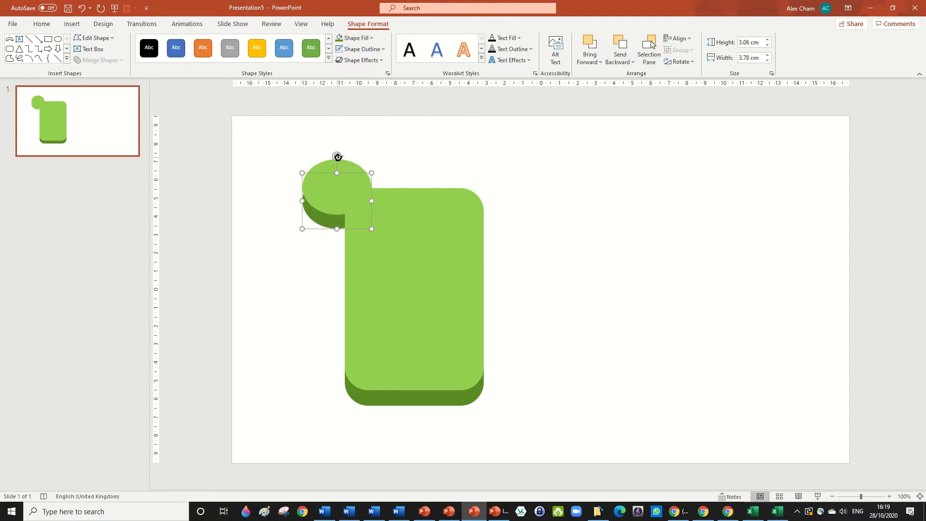
pyautogui.click(439, 164)
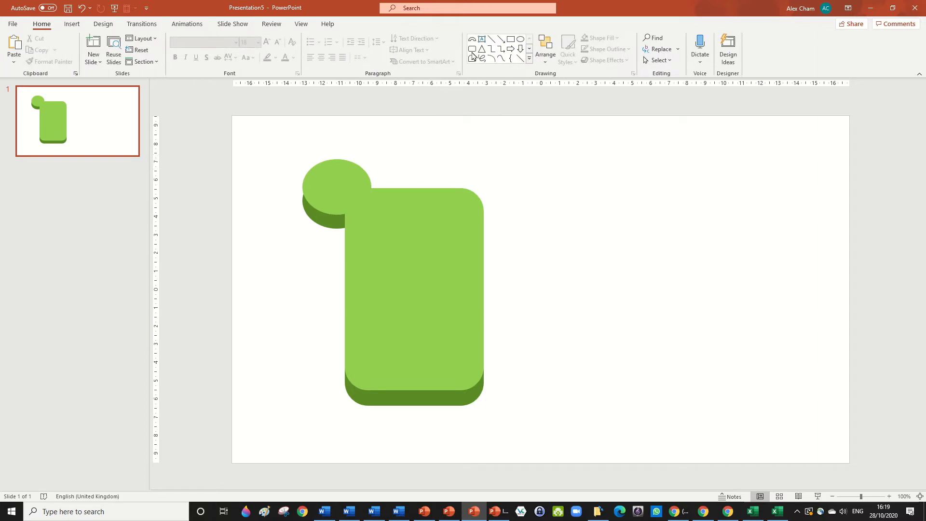
pyautogui.click(510, 38)
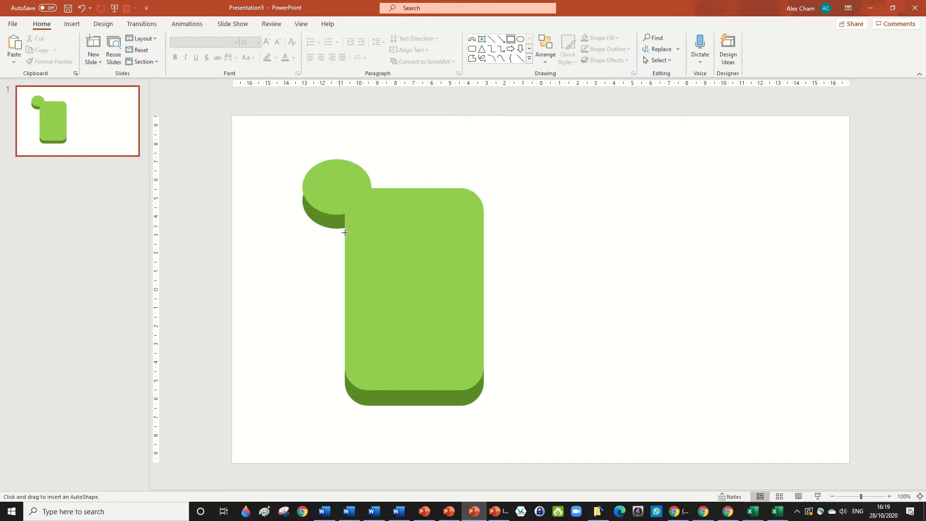
# Draw a thin rectangle across the oval's middle, matching its 3.78 cm width.
pyautogui.moveTo(502, 167)
pyautogui.mouseDown()
pyautogui.moveTo(427, 158)
pyautogui.moveTo(304, 215)
pyautogui.mouseUp()
pyautogui.keyDown('ctrl'); pyautogui.scroll(5, 488, 293); pyautogui.keyUp('ctrl')
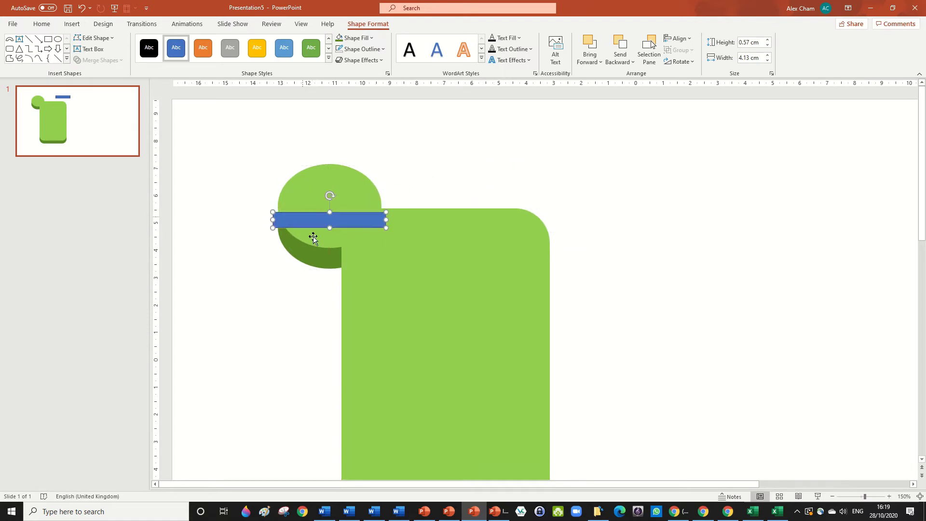
pyautogui.keyDown('ctrl'); pyautogui.scroll(5, 312, 290); pyautogui.keyUp('ctrl')
pyautogui.click(501, 215)
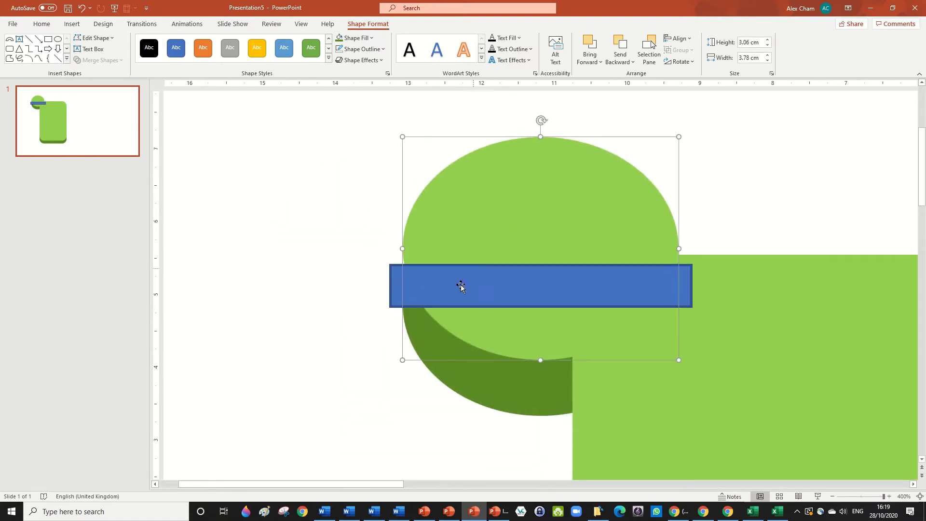
pyautogui.moveTo(462, 286); pyautogui.dragTo(475, 285)
pyautogui.moveTo(703, 287); pyautogui.dragTo(678, 288)
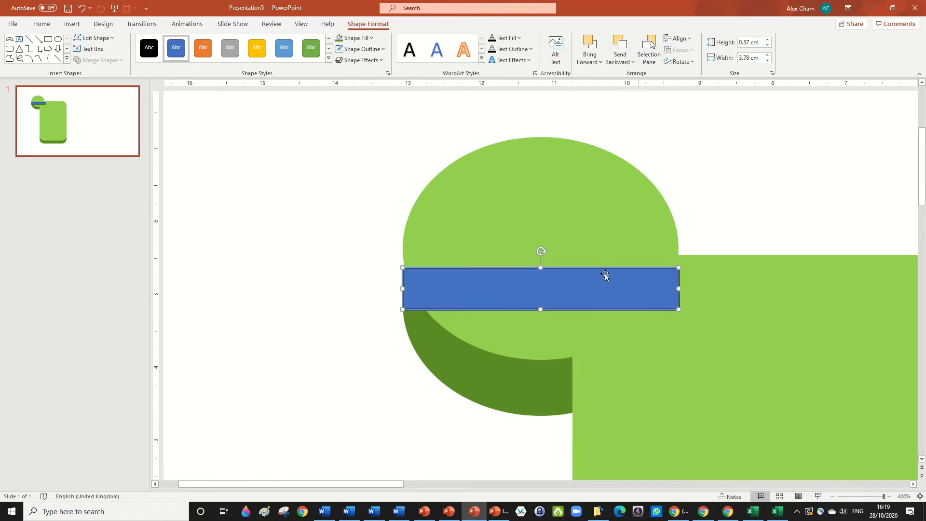
pyautogui.moveTo(540, 268); pyautogui.dragTo(539, 247)
pyautogui.moveTo(541, 309); pyautogui.dragTo(560, 299)
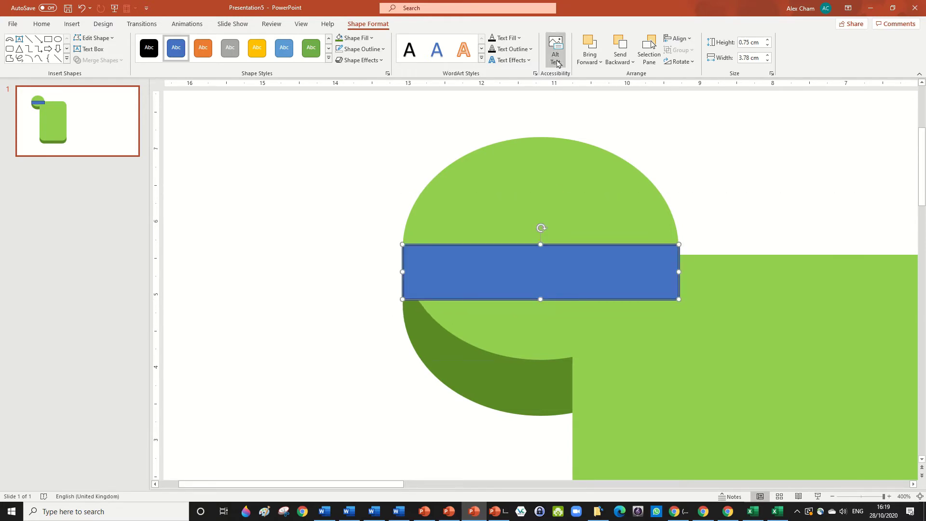
# Send the rectangle behind the green ovals and stretch its bottom edge down.
pyautogui.click(633, 62)
pyautogui.click(632, 89)
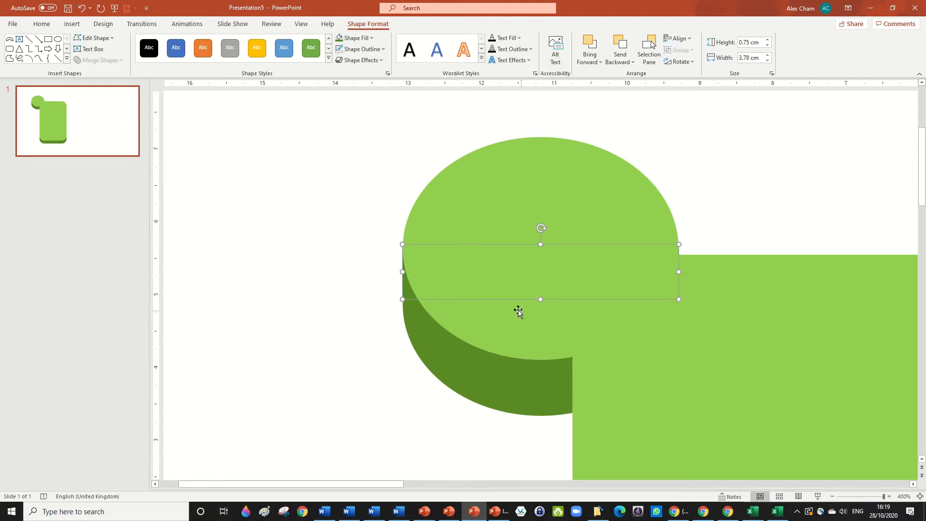
pyautogui.moveTo(540, 299); pyautogui.dragTo(539, 304)
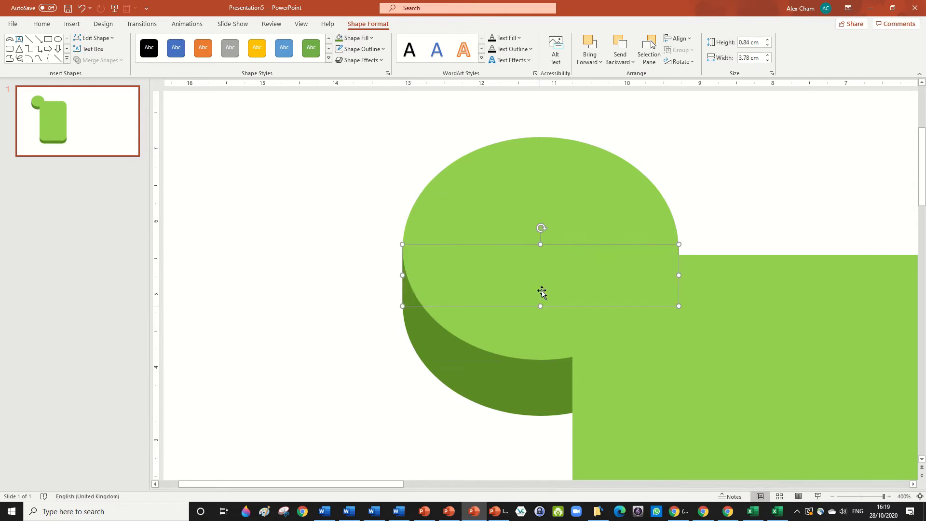
pyautogui.click(712, 203)
pyautogui.scroll(-10, 645, 282)
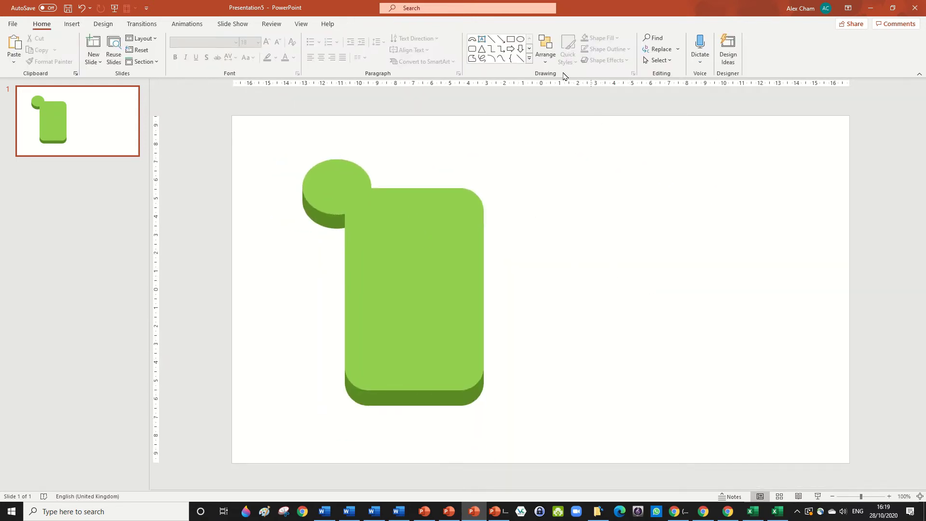
# Try a Can shape from the Shapes gallery, then delete it.
pyautogui.click(529, 61)
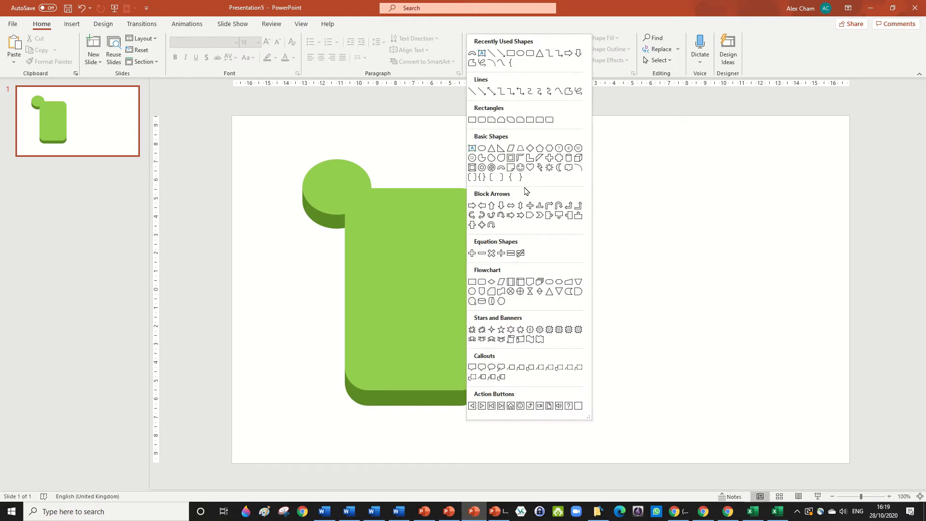
pyautogui.click(569, 159)
pyautogui.moveTo(584, 241); pyautogui.dragTo(686, 326)
pyautogui.moveTo(633, 264); pyautogui.dragTo(635, 299)
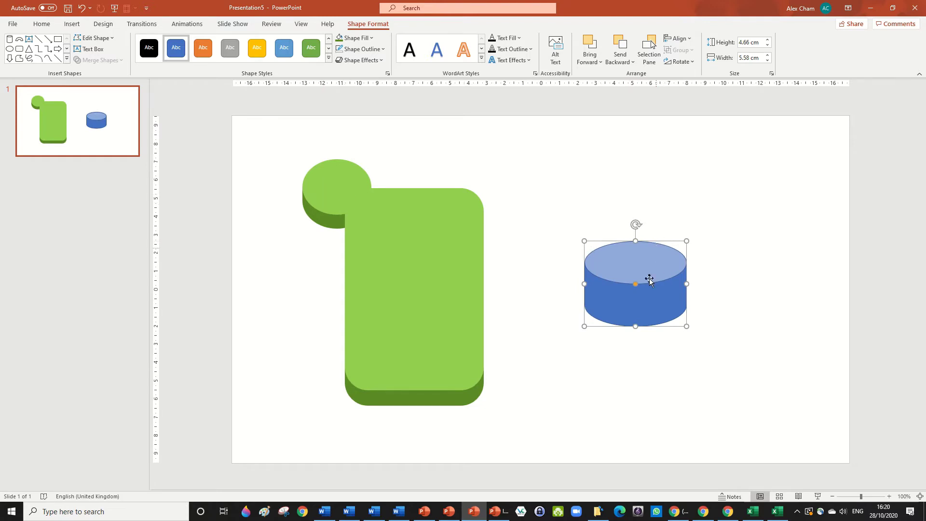
pyautogui.moveTo(637, 286)
pyautogui.mouseDown()
pyautogui.moveTo(637, 279)
pyautogui.moveTo(633, 302)
pyautogui.mouseUp()
pyautogui.press('Delete')
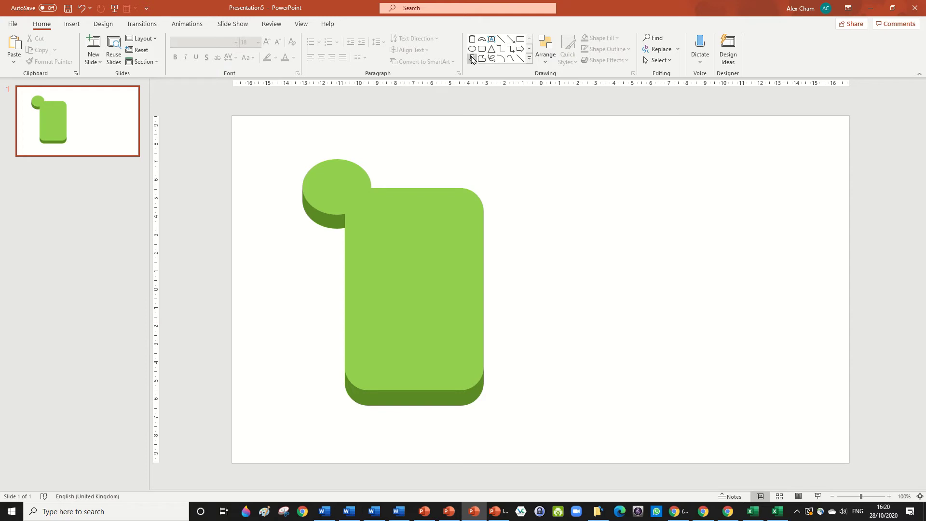
# Move the green circle tab so its centre aligns with the card's top edge.
pyautogui.click(352, 188)
pyautogui.moveTo(350, 188)
pyautogui.mouseDown()
pyautogui.moveTo(355, 200)
pyautogui.moveTo(343, 200)
pyautogui.moveTo(376, 194)
pyautogui.moveTo(341, 196)
pyautogui.moveTo(343, 183)
pyautogui.mouseUp()
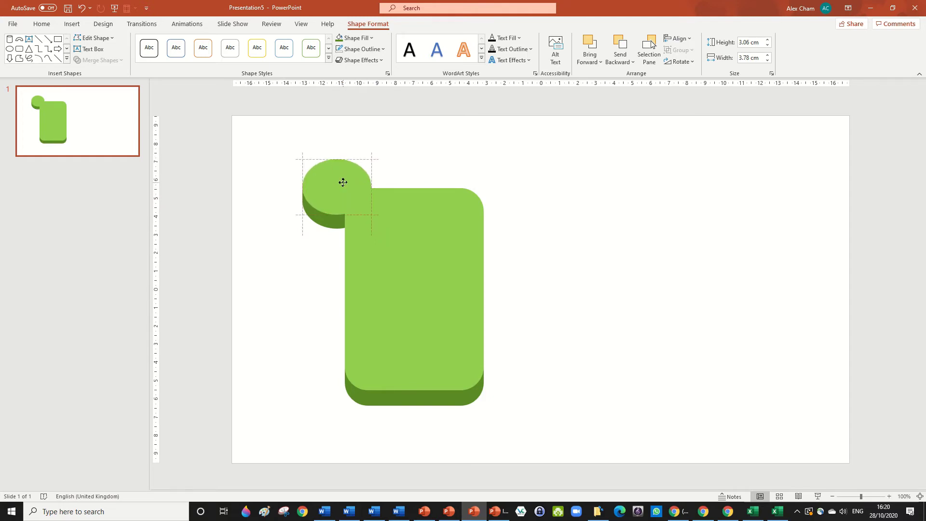
pyautogui.moveTo(343, 182); pyautogui.dragTo(344, 182)
pyautogui.moveTo(344, 182); pyautogui.dragTo(344, 182)
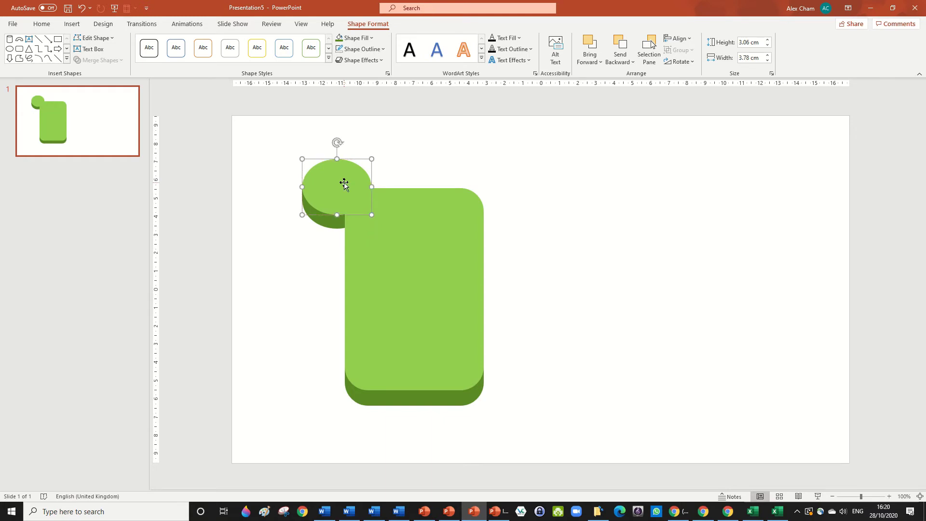
# Fill the top circle white and shrink it to 2.12 × 2.82 cm inside the green tab.
pyautogui.click(359, 38)
pyautogui.click(341, 63)
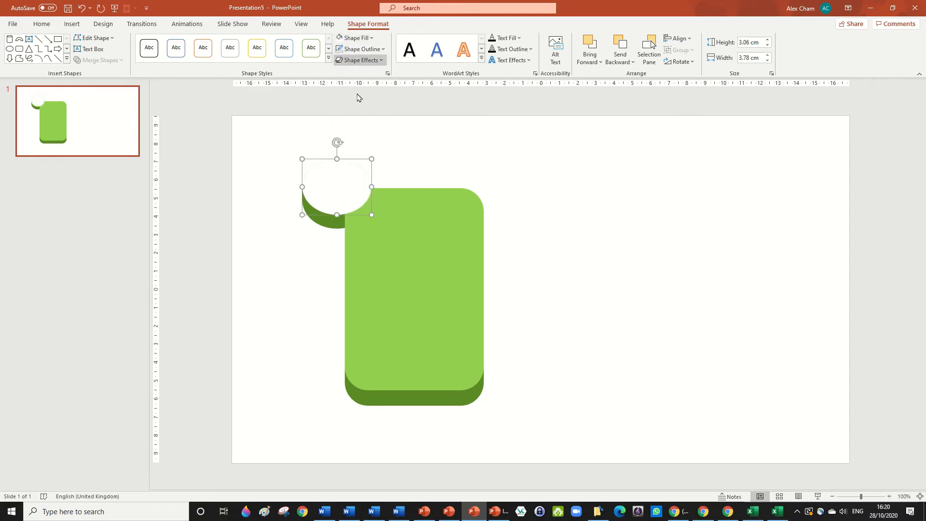
pyautogui.scroll(5, 393, 262)
pyautogui.scroll(5, 393, 262)
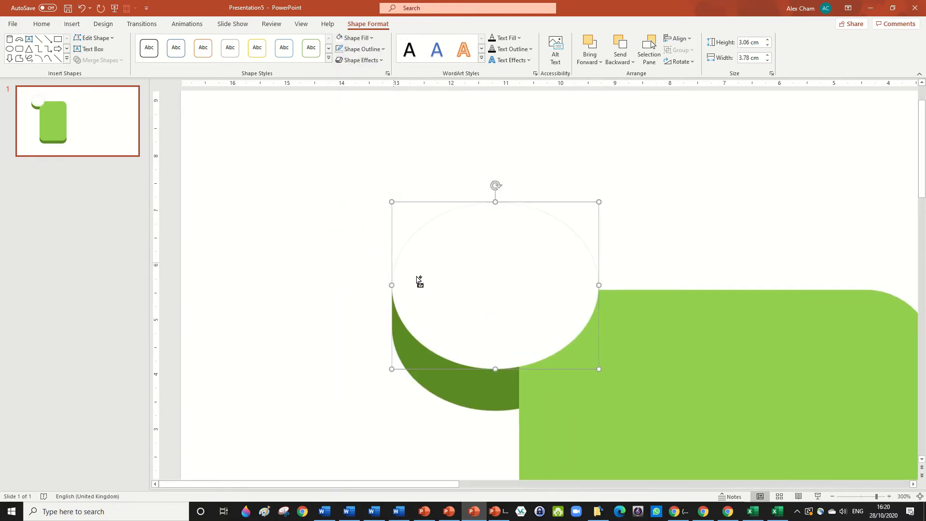
pyautogui.moveTo(604, 372); pyautogui.dragTo(570, 332)
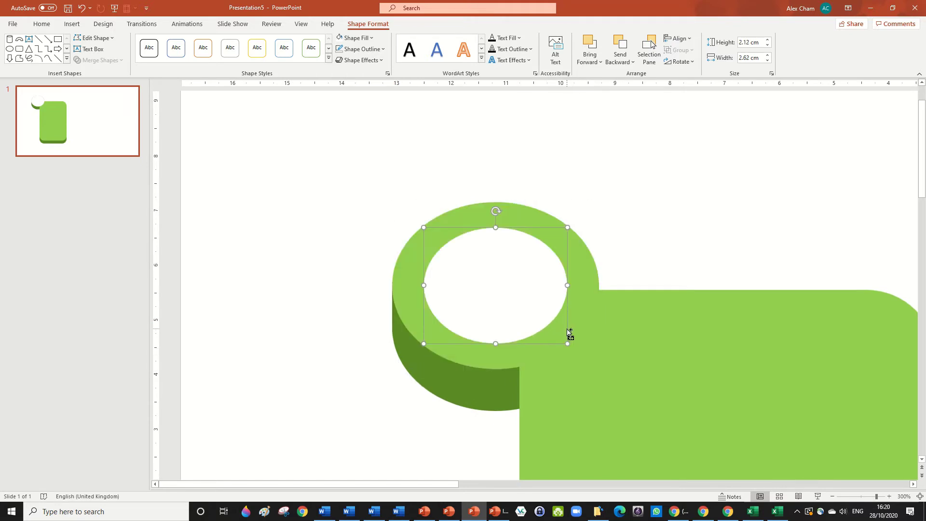
pyautogui.scroll(-10, 651, 280)
pyautogui.scroll(-1, 651, 280)
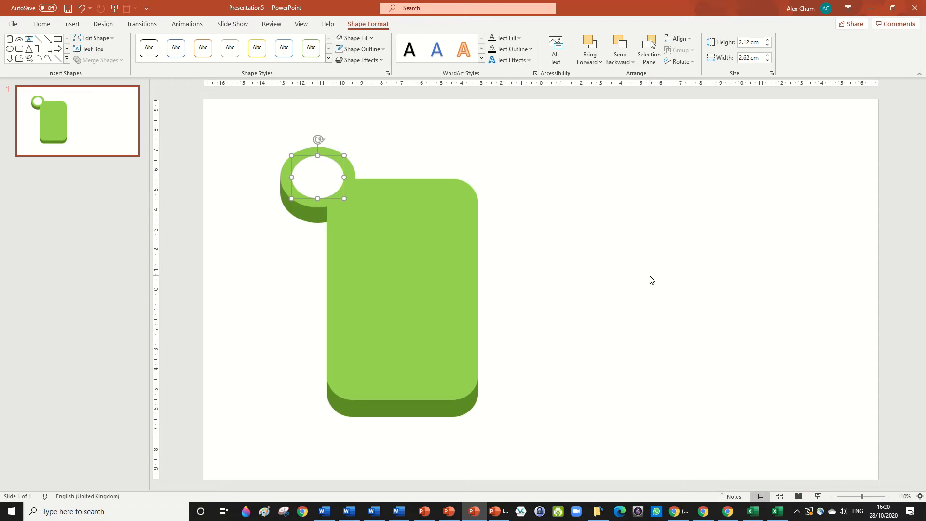
pyautogui.click(648, 279)
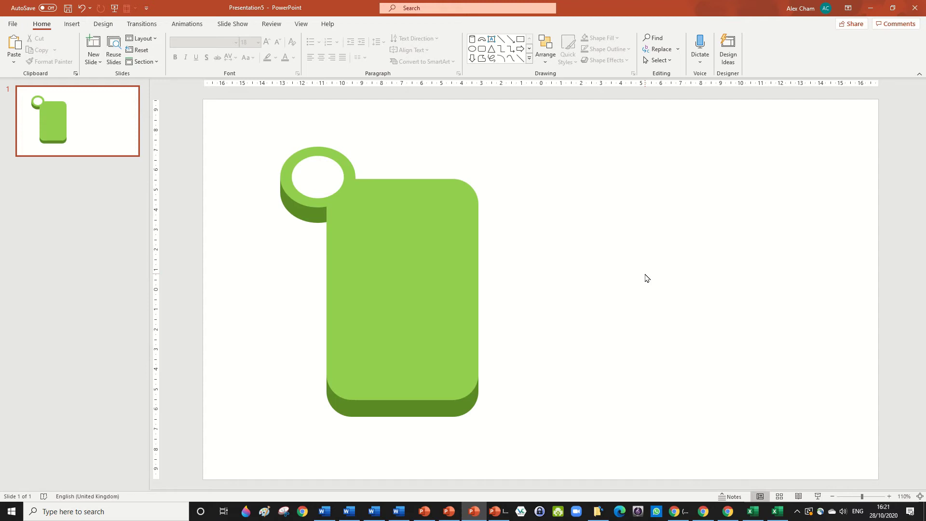
# Shrink the white hole slightly and insert an acorn icon from the Icons library.
pyautogui.click(312, 185)
pyautogui.moveTo(344, 198); pyautogui.dragTo(339, 194)
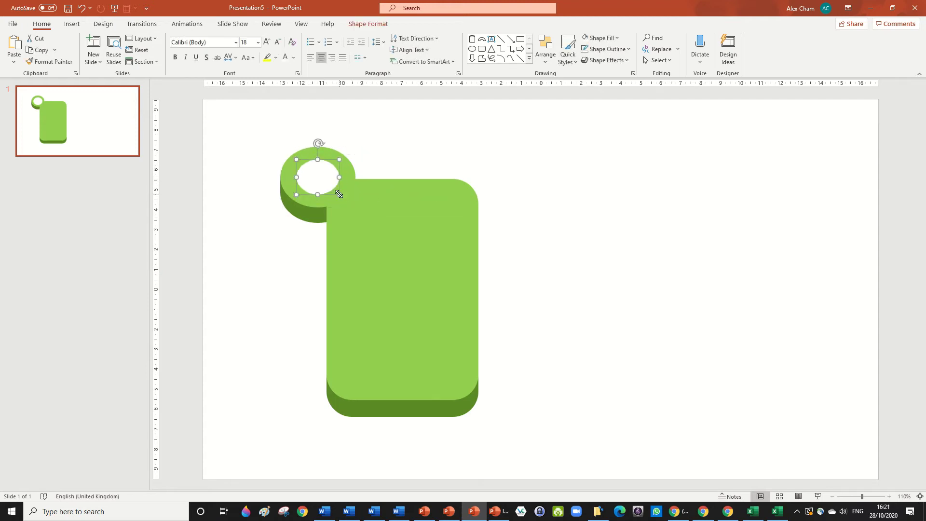
pyautogui.click(407, 153)
pyautogui.click(72, 23)
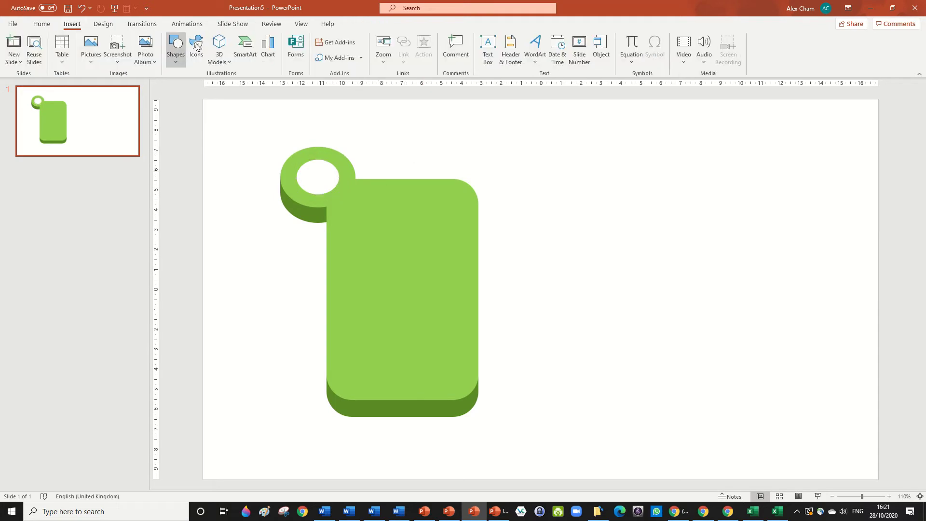
pyautogui.click(197, 44)
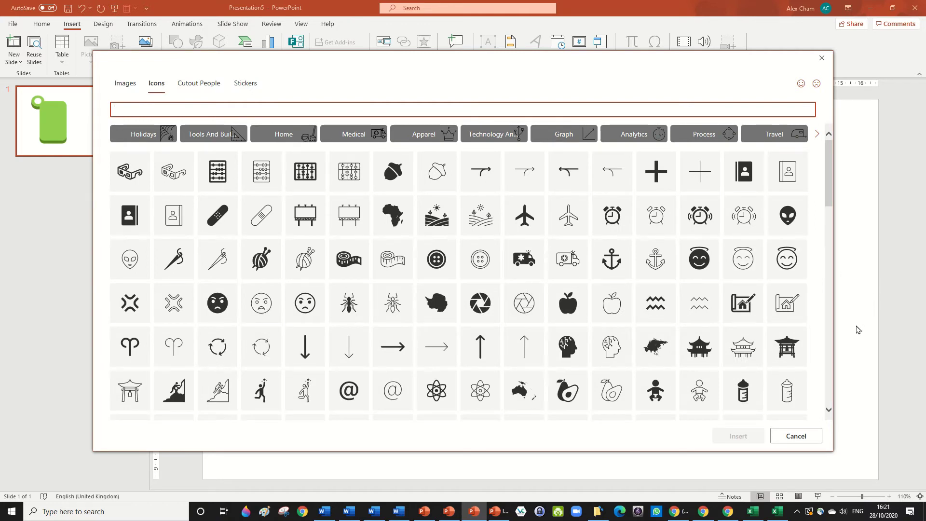
pyautogui.click(404, 175)
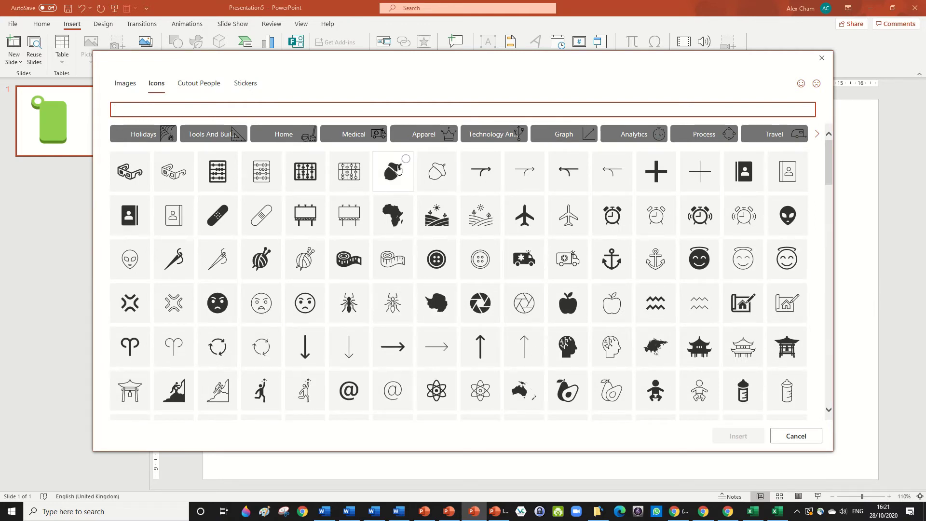
pyautogui.click(738, 436)
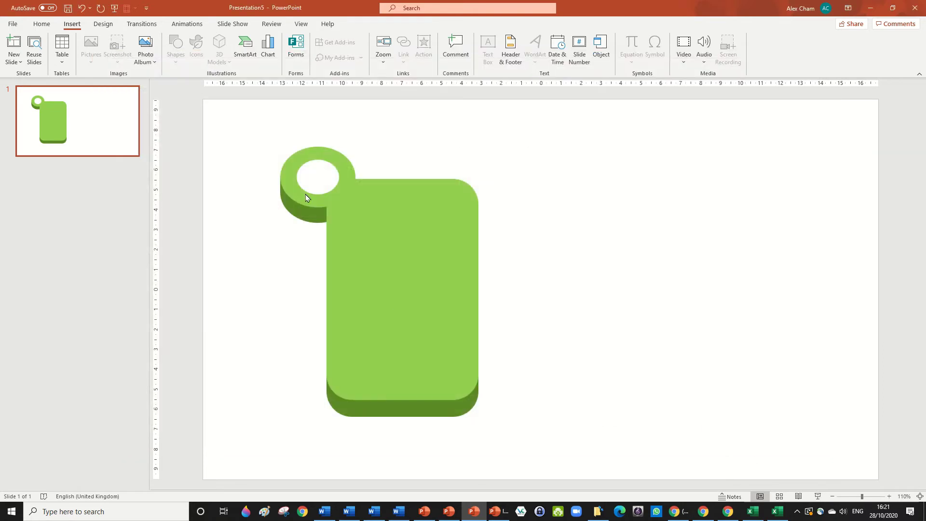
# Shrink the acorn to 1.91 cm and centre it inside the white ring.
pyautogui.moveTo(532, 288); pyautogui.dragTo(313, 183)
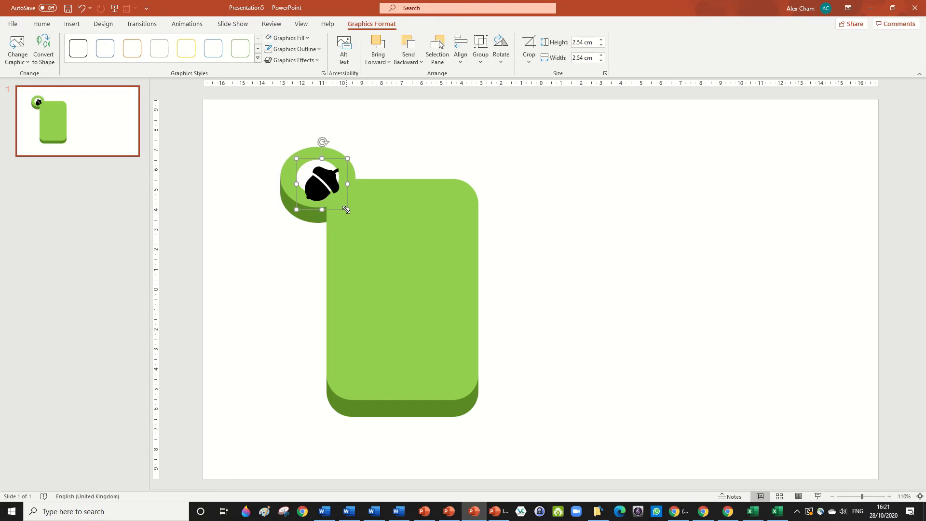
pyautogui.moveTo(347, 210); pyautogui.dragTo(318, 177)
pyautogui.click(465, 182)
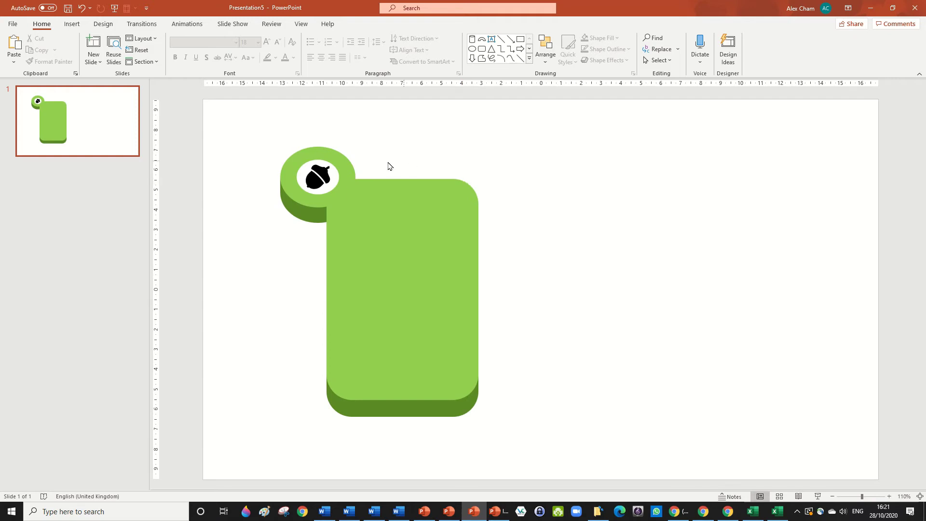
pyautogui.click(317, 178)
pyautogui.moveTo(316, 190); pyautogui.dragTo(323, 179)
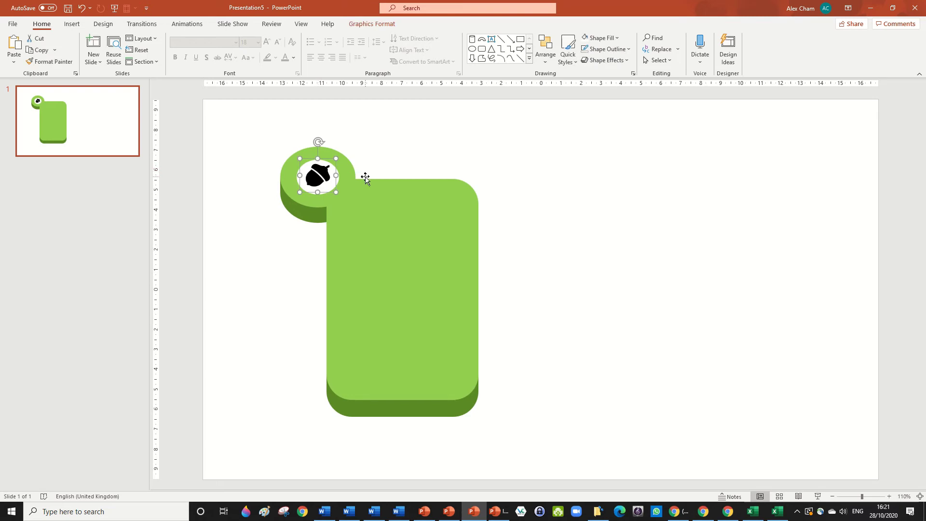
# Add a white Arial Black '01' text box at 48 pt on the card's top.
pyautogui.click(400, 145)
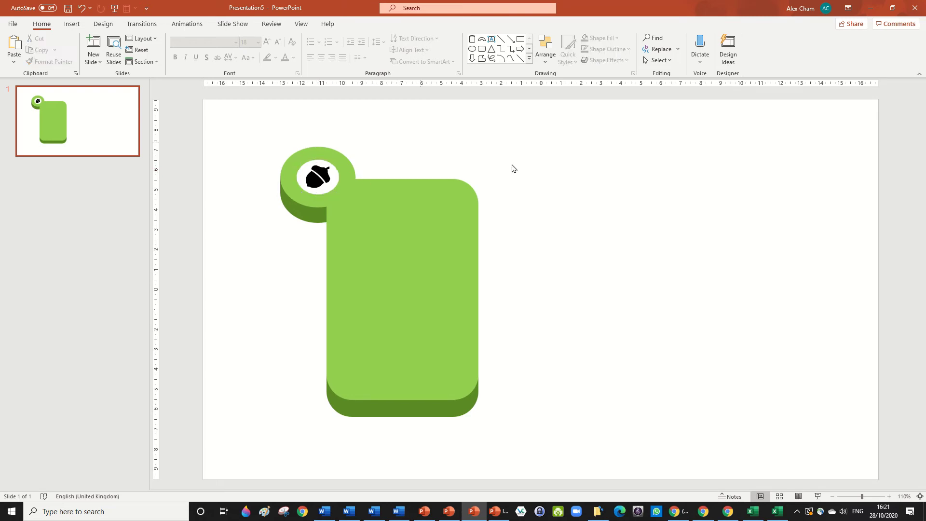
pyautogui.click(491, 39)
pyautogui.moveTo(348, 203); pyautogui.dragTo(430, 239)
pyautogui.write('01')
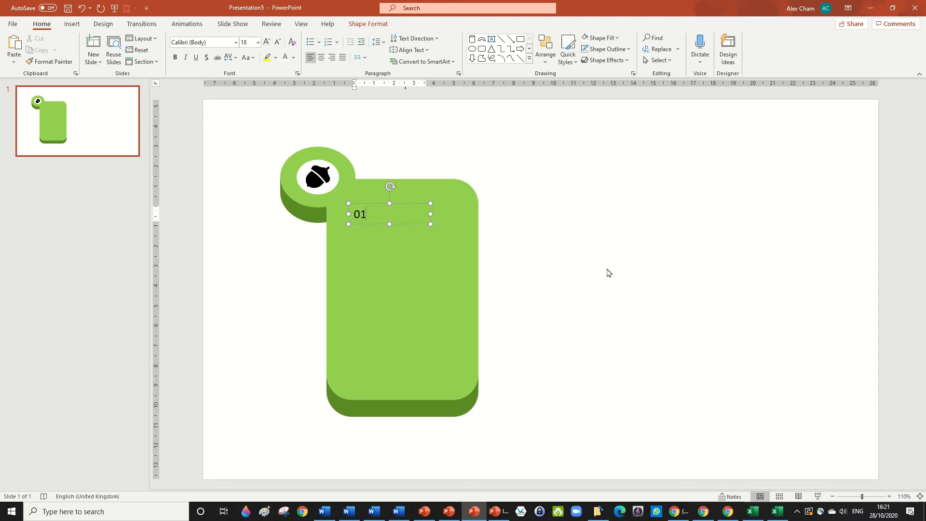
pyautogui.click(398, 210)
pyautogui.click(235, 42)
pyautogui.click(269, 111)
pyautogui.click(285, 57)
pyautogui.click(266, 42)
pyautogui.click(266, 43)
pyautogui.click(266, 42)
pyautogui.click(267, 43)
pyautogui.click(266, 42)
pyautogui.click(267, 43)
pyautogui.click(266, 43)
# Copy the heading below as a one-line 'Step 1' at 32 pt.
pyautogui.moveTo(420, 203); pyautogui.dragTo(328, 251)
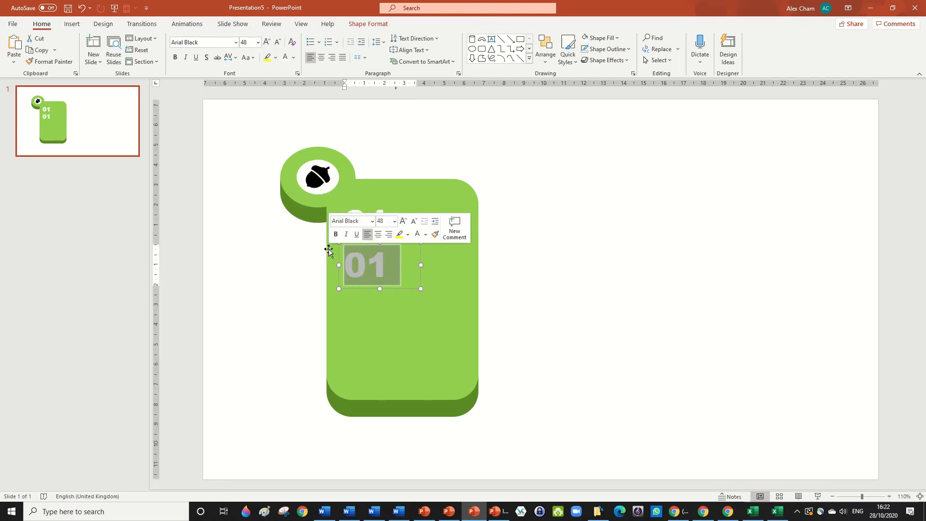
pyautogui.write('Step 1')
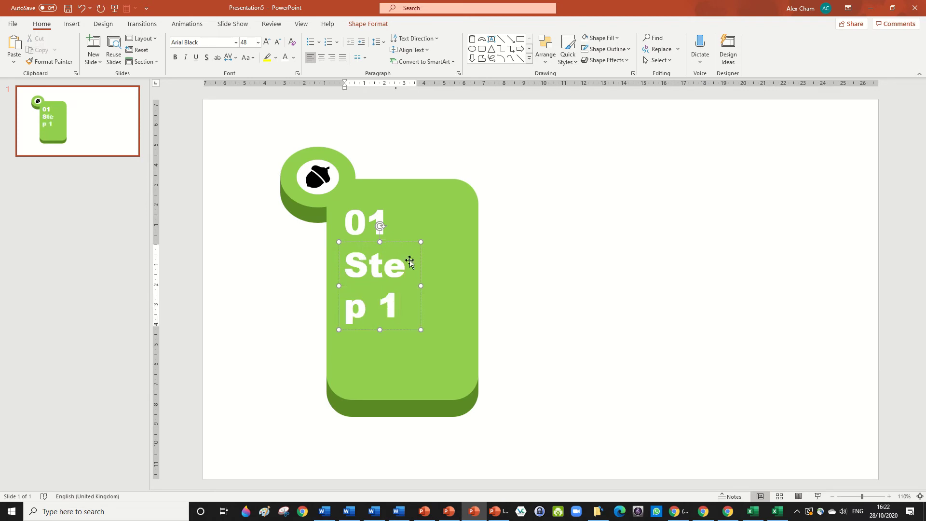
pyautogui.moveTo(421, 285); pyautogui.dragTo(482, 286)
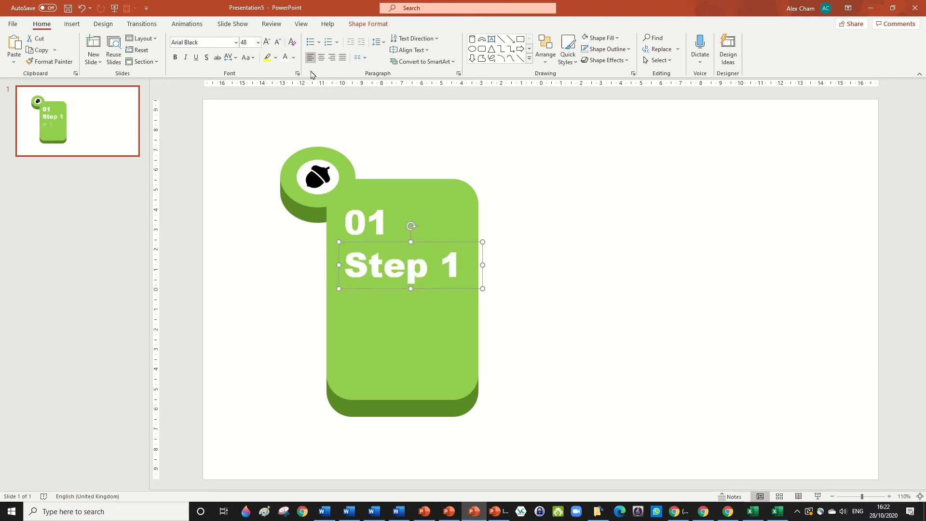
pyautogui.click(281, 43)
pyautogui.click(281, 43)
pyautogui.click(281, 43)
pyautogui.click(282, 43)
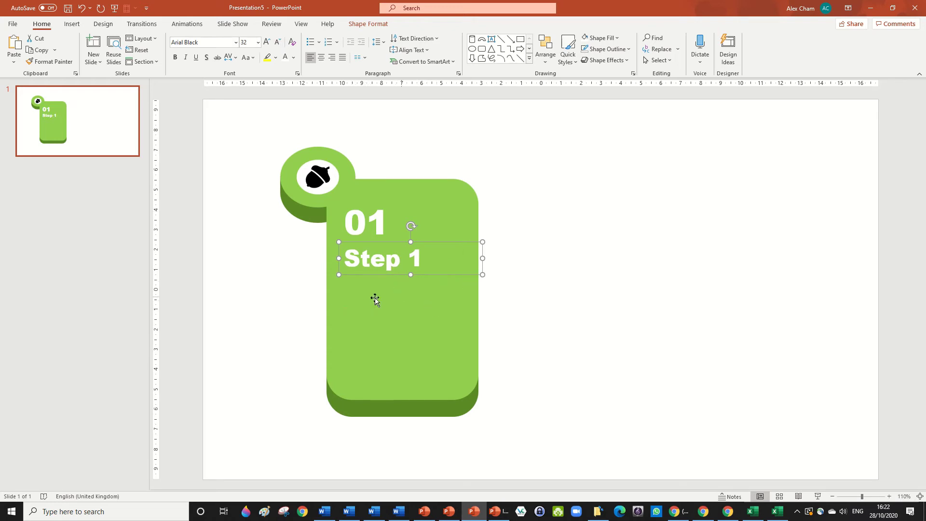
# Copy the Step 1 box below it as a '-Lorem Ipsum' line at 20 pt.
pyautogui.moveTo(428, 242); pyautogui.dragTo(255, 299)
pyautogui.write('-L')
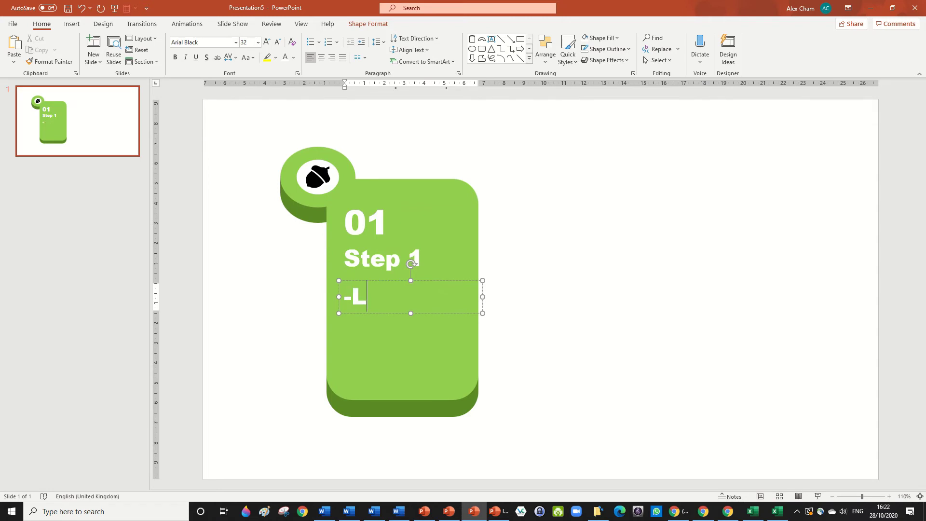
pyautogui.write('orem Ipsum')
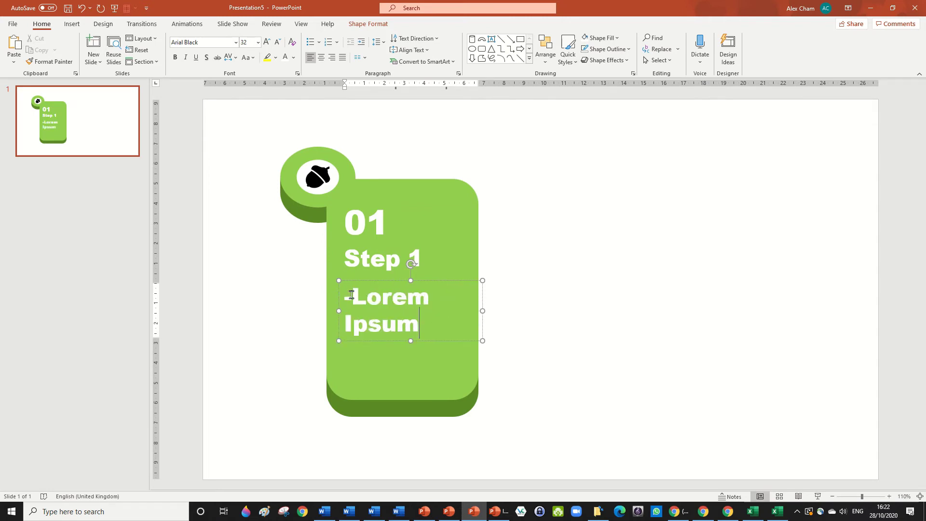
pyautogui.press('Escape')
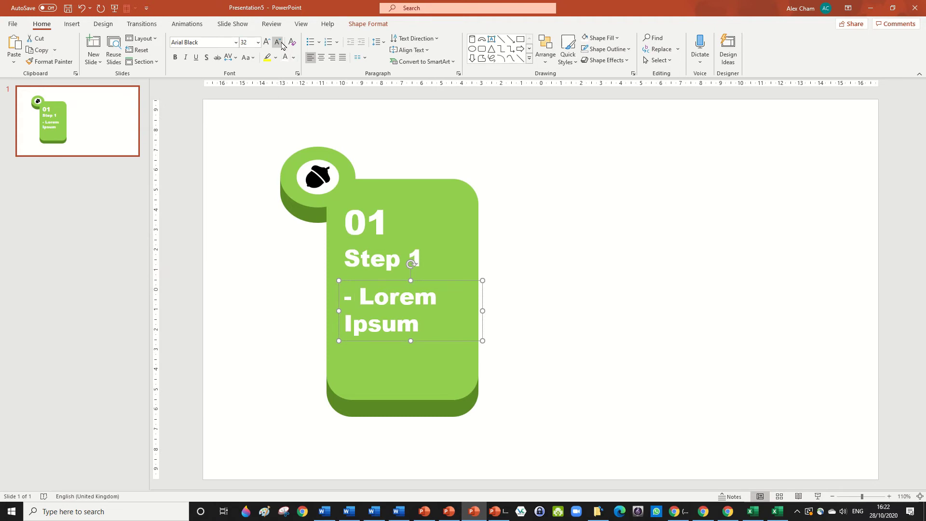
pyautogui.click(278, 43)
pyautogui.click(278, 42)
pyautogui.click(278, 42)
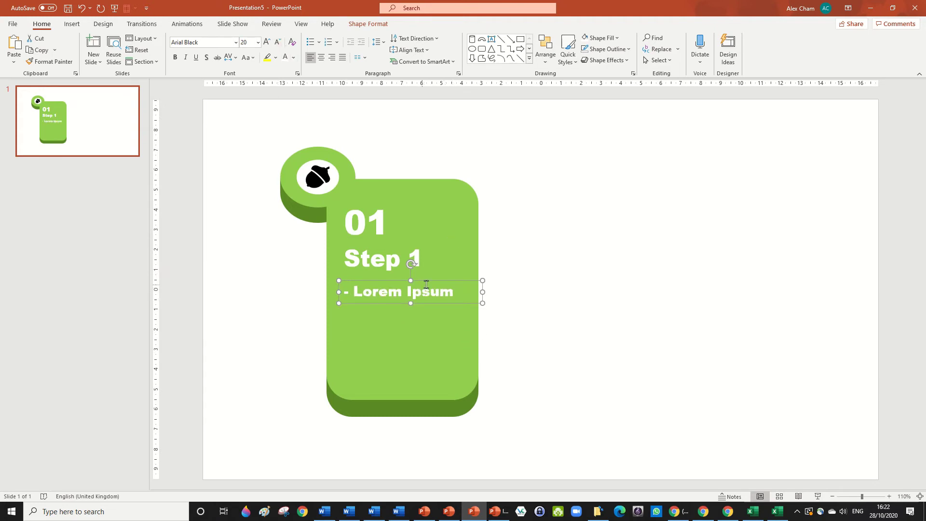
# Duplicate the '-Lorem Ipsum' line downward until five bullet lines stack under the heading.
pyautogui.moveTo(431, 288); pyautogui.dragTo(431, 304)
pyautogui.hotkey('ctrl', 'd')
pyautogui.hotkey('ctrl', 'd')
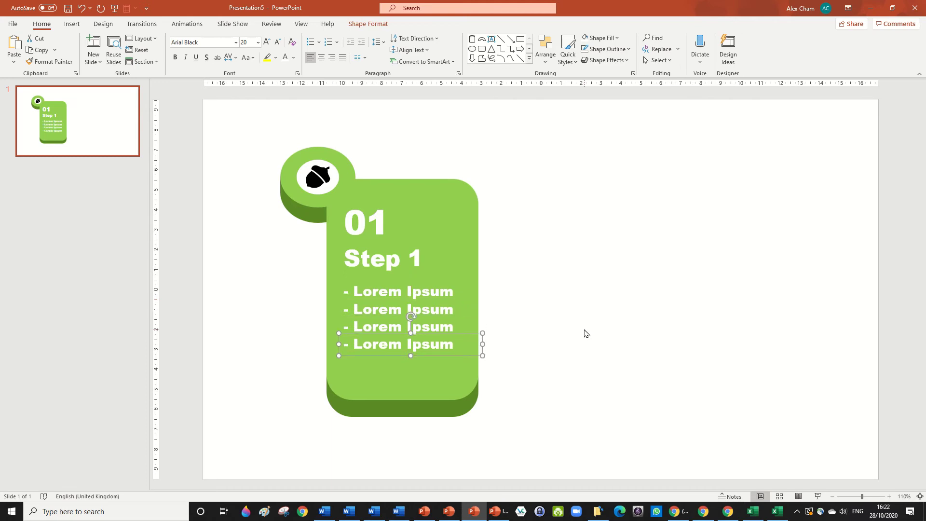
pyautogui.hotkey('ctrl', 'd')
pyautogui.click(580, 306)
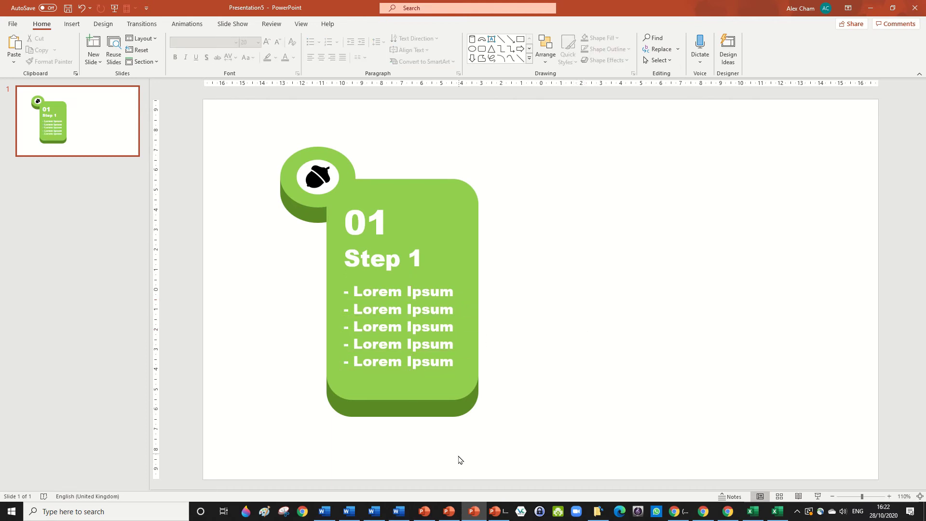
# Copy the entire step card to the right, nudge it beside the original, and select its acorn tab.
pyautogui.scroll(-4, 548, 455)
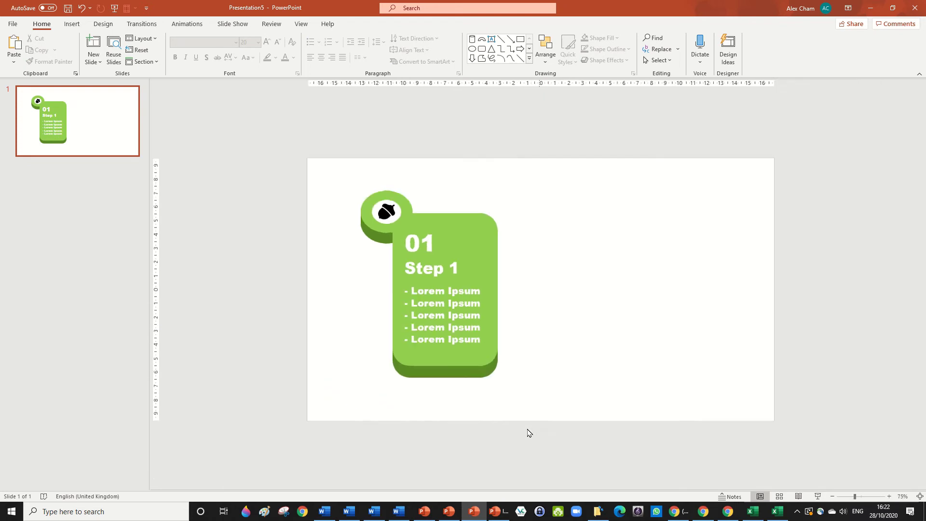
pyautogui.moveTo(551, 435); pyautogui.dragTo(287, 147)
pyautogui.moveTo(409, 199); pyautogui.dragTo(507, 195)
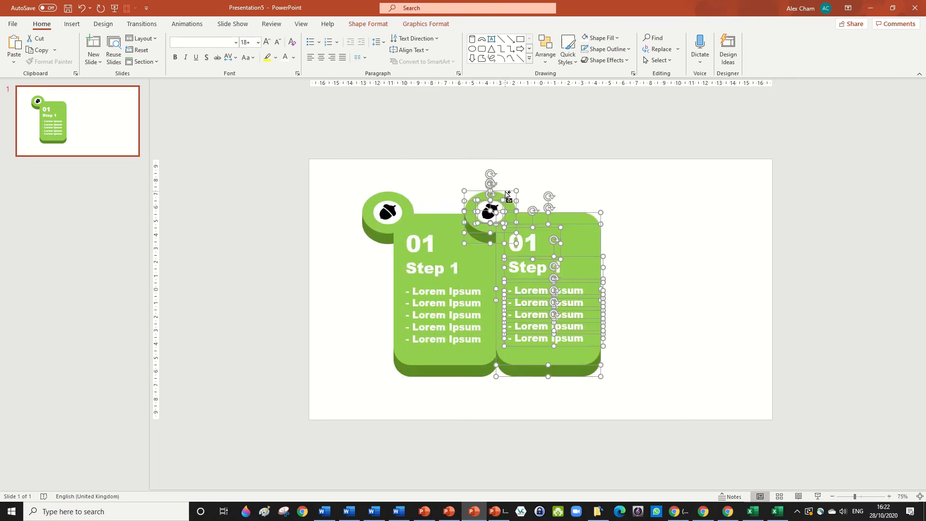
pyautogui.press('Right')
pyautogui.press('Right')
pyautogui.press('Right')
pyautogui.press('Right')
pyautogui.press('Right')
pyautogui.press('Right')
pyautogui.press('Right')
pyautogui.press('Left')
pyautogui.press('Left')
pyautogui.press('Left')
pyautogui.click(633, 218)
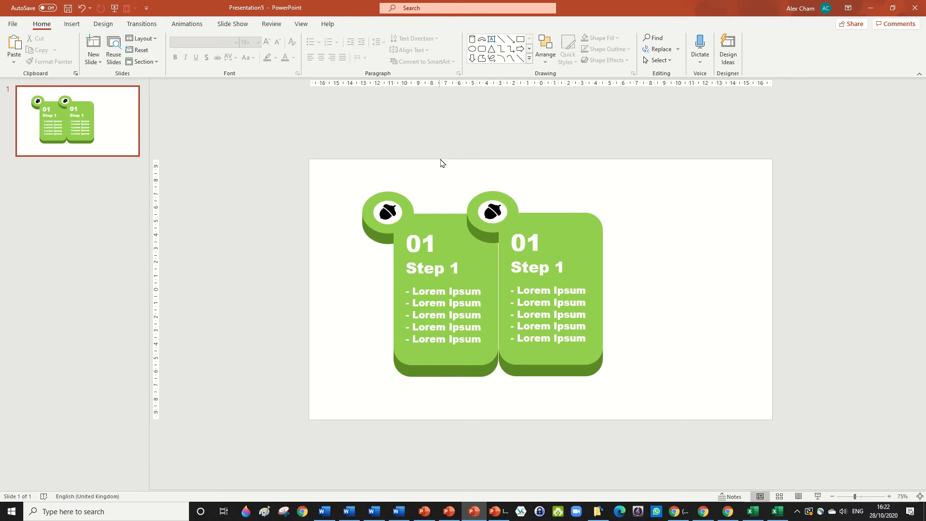
pyautogui.moveTo(438, 161); pyautogui.dragTo(535, 248)
# Drag the second card's acorn ring tab below the cards, then select the whole right card.
pyautogui.scroll(5, 613, 293)
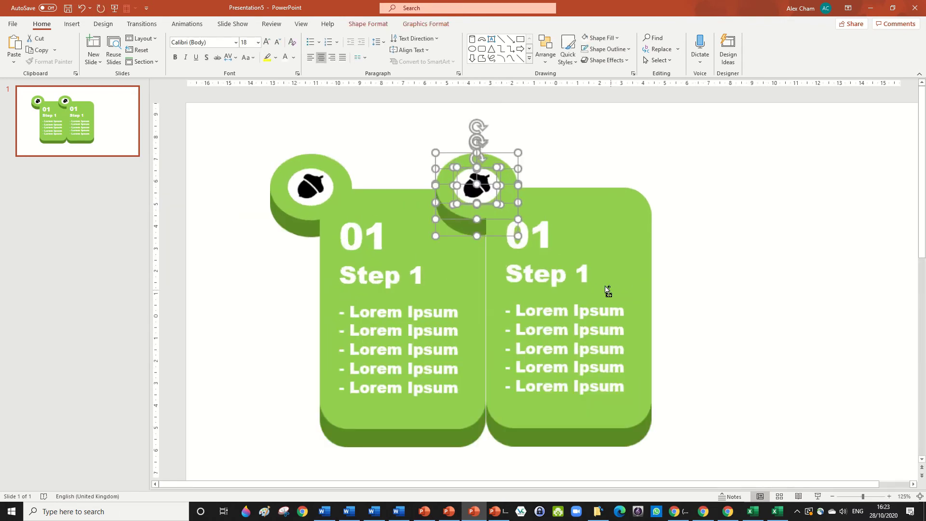
pyautogui.scroll(-2, 510, 197)
pyautogui.moveTo(489, 146); pyautogui.dragTo(477, 399)
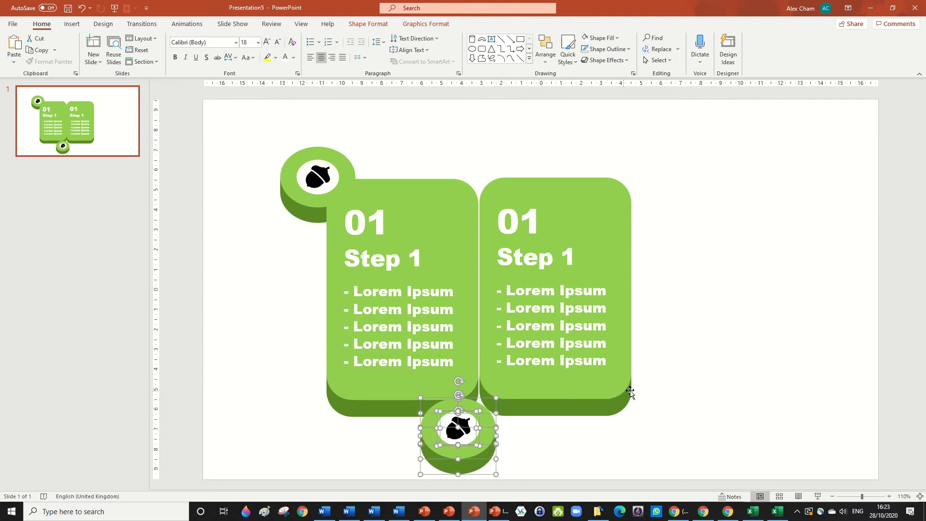
pyautogui.moveTo(664, 449); pyautogui.dragTo(470, 155)
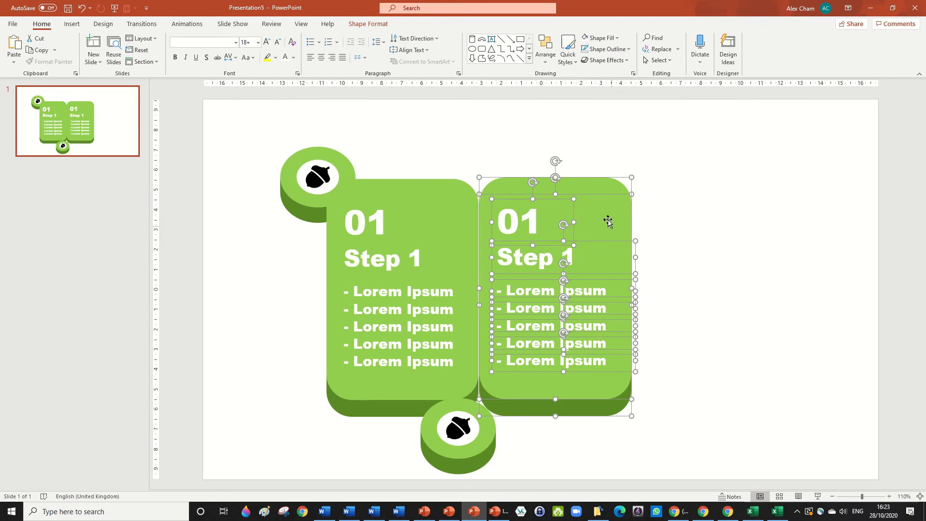